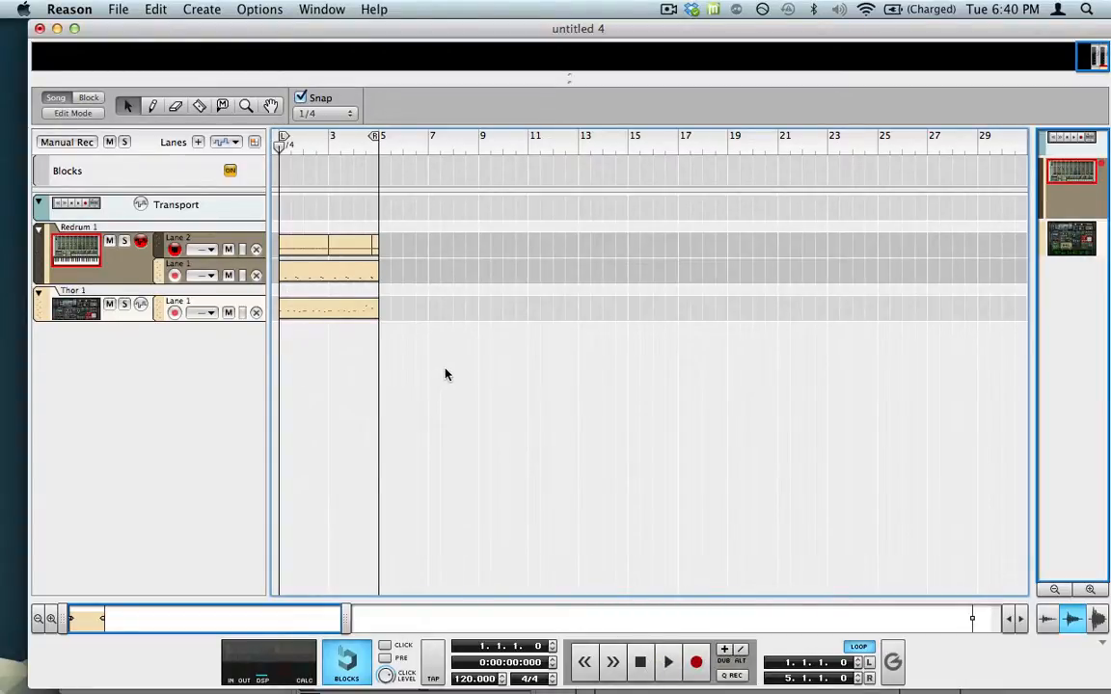
Play the loop with the Redrum 1 track soloed and its Lane 2 muted, and clear the solo and mute.
{"action": "key", "text": "space"}
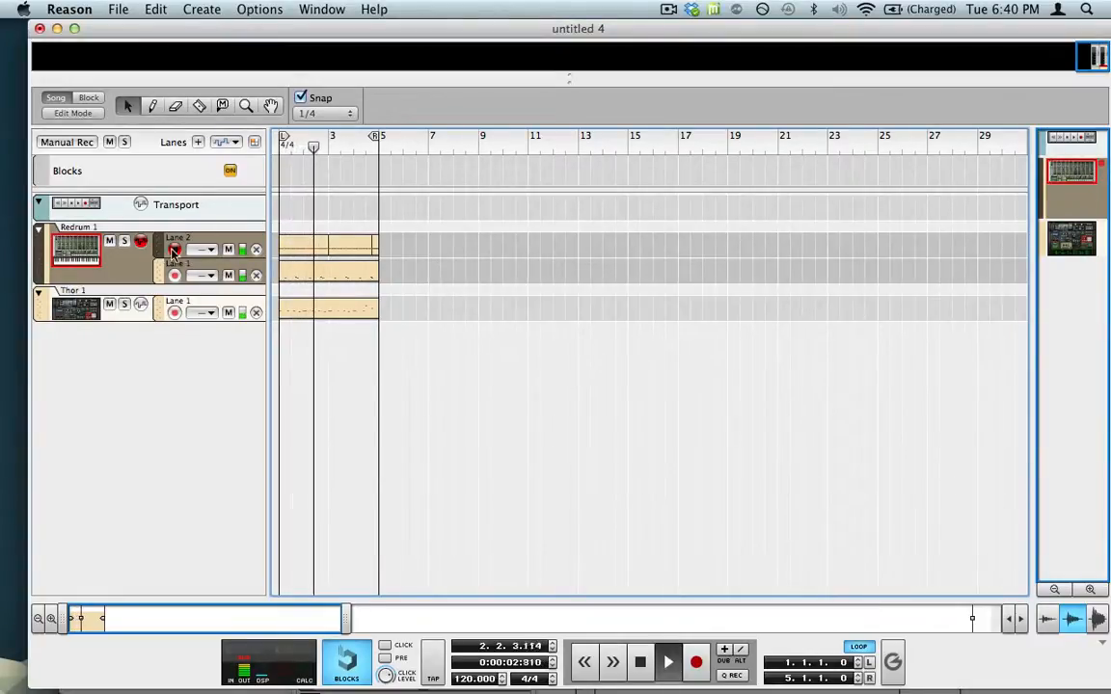
{"action": "left_click", "coordinate": [124, 241]}
{"action": "left_click", "coordinate": [228, 250]}
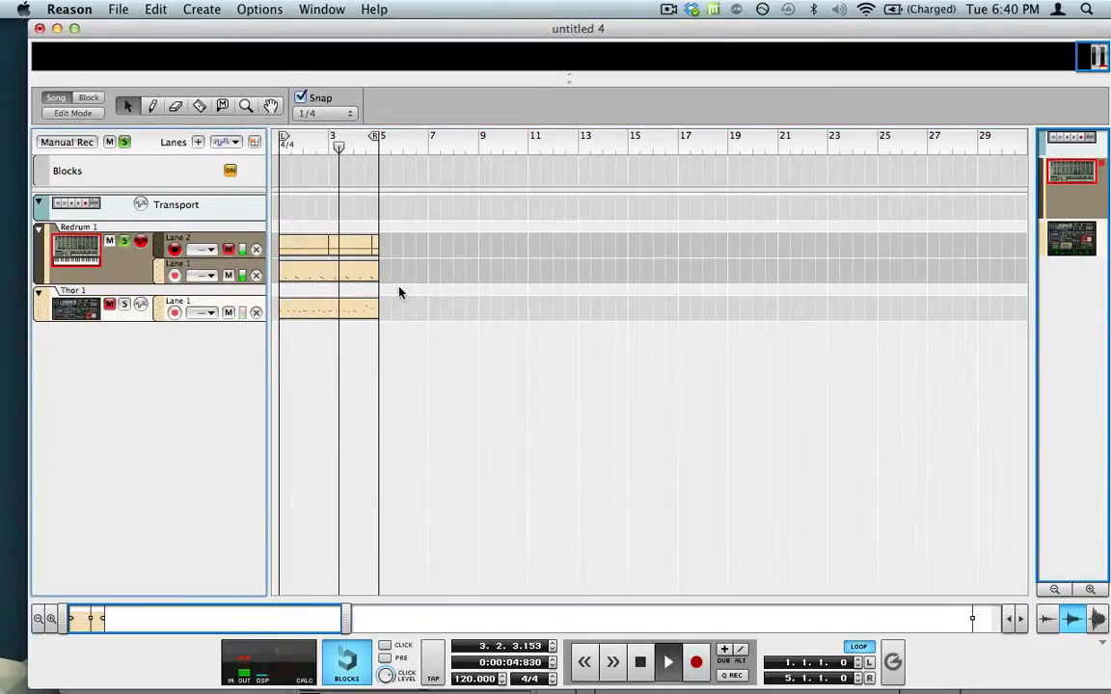
{"action": "left_click", "coordinate": [125, 241]}
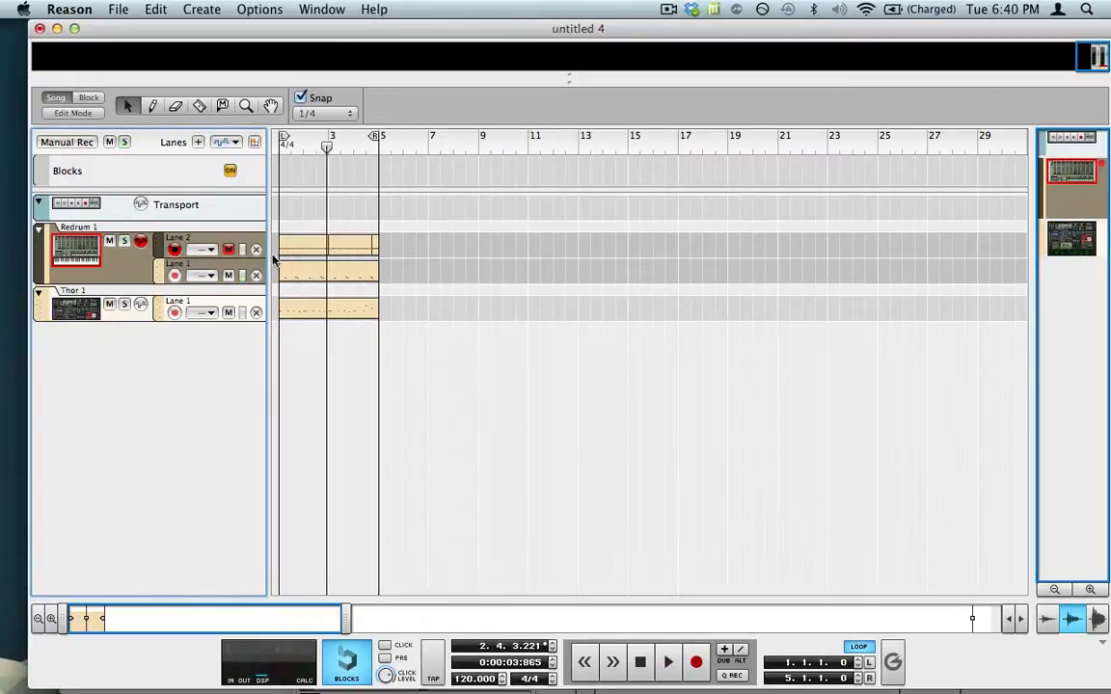
{"action": "left_click", "coordinate": [230, 249]}
Move the Redrum 1 Lane 1 clip to bar 5 and play the remaining loop from the start.
{"action": "left_click", "coordinate": [295, 273]}
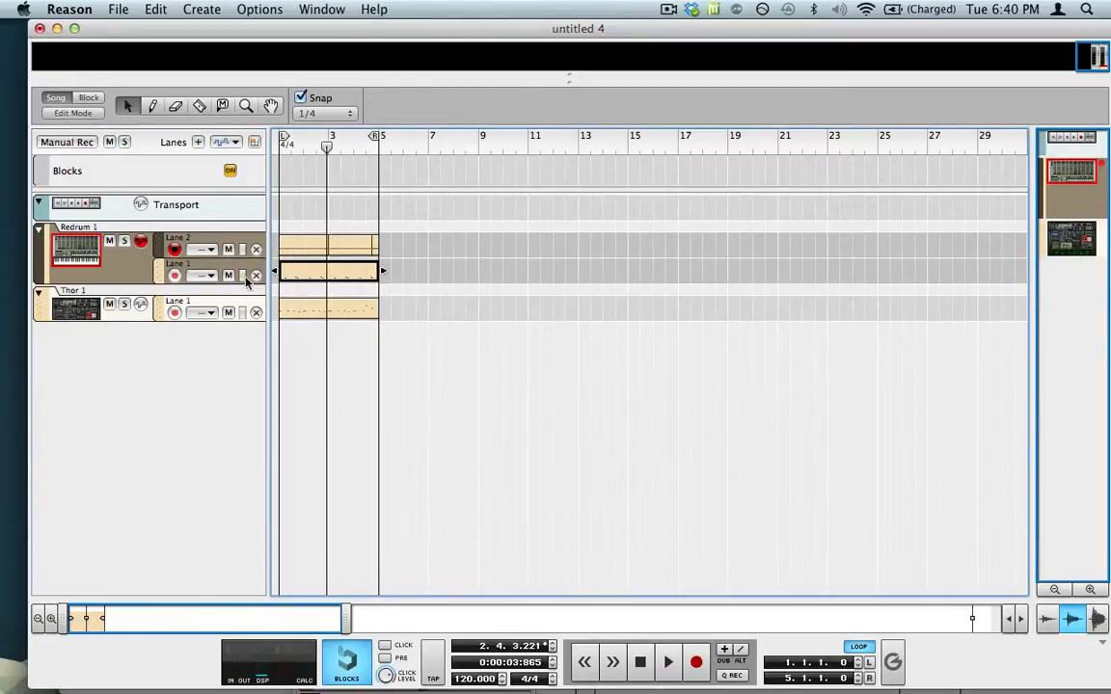
{"action": "left_click_drag", "start_coordinate": [303, 274], "coordinate": [422, 277]}
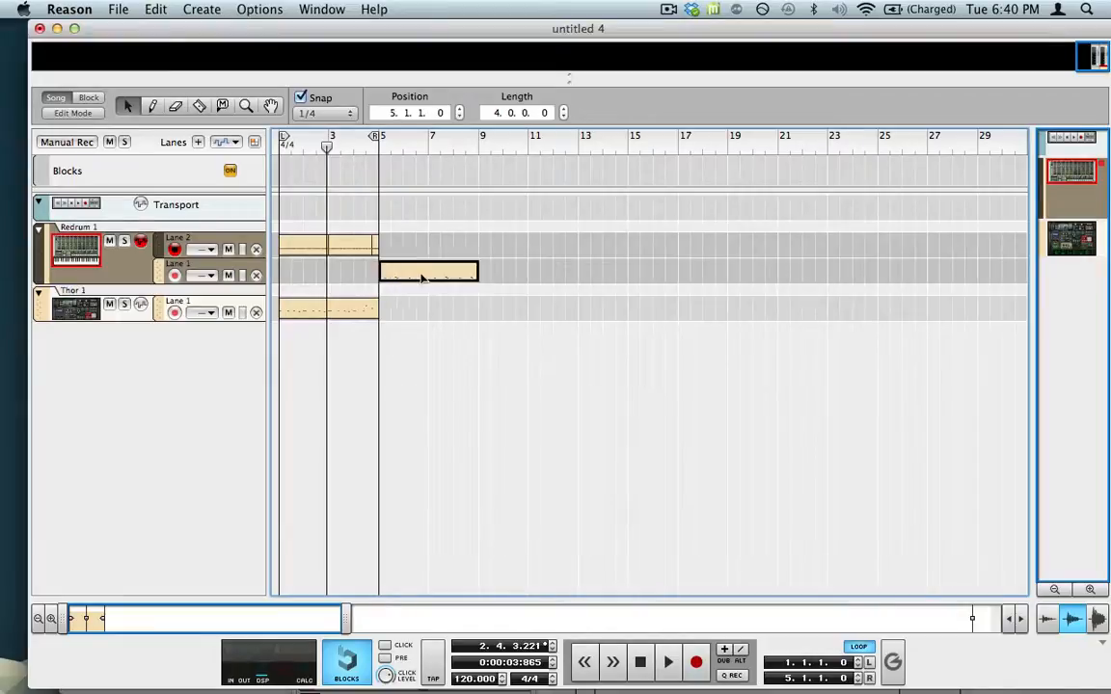
{"action": "left_click", "coordinate": [472, 302]}
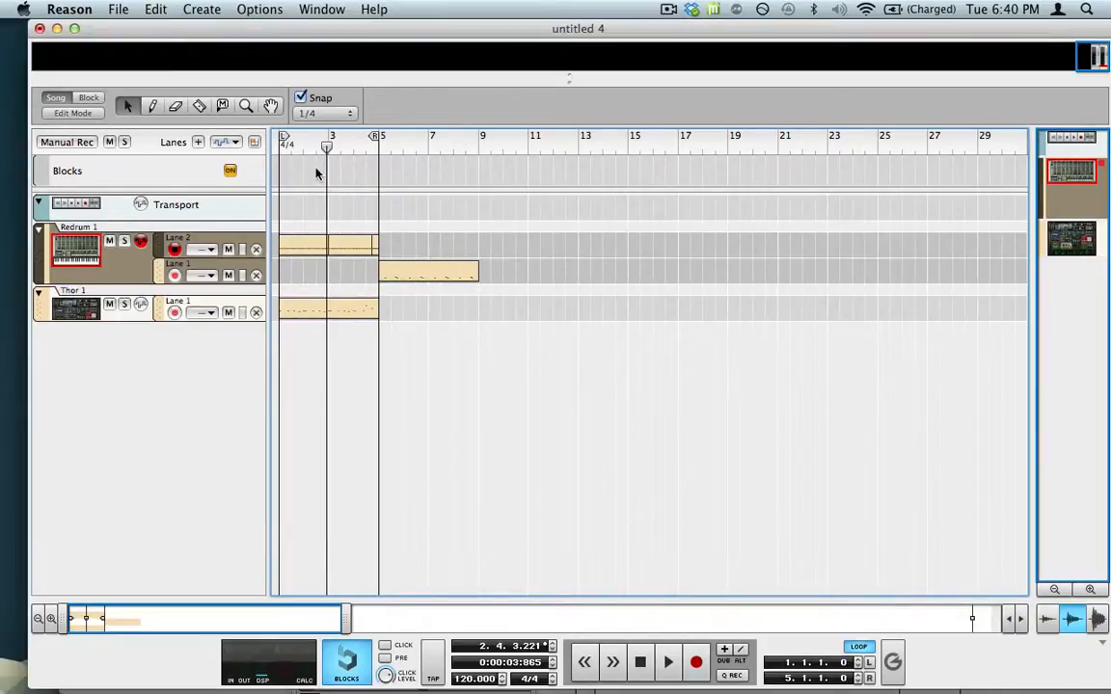
{"action": "left_click_drag", "start_coordinate": [328, 149], "coordinate": [114, 178]}
{"action": "key", "text": "space"}
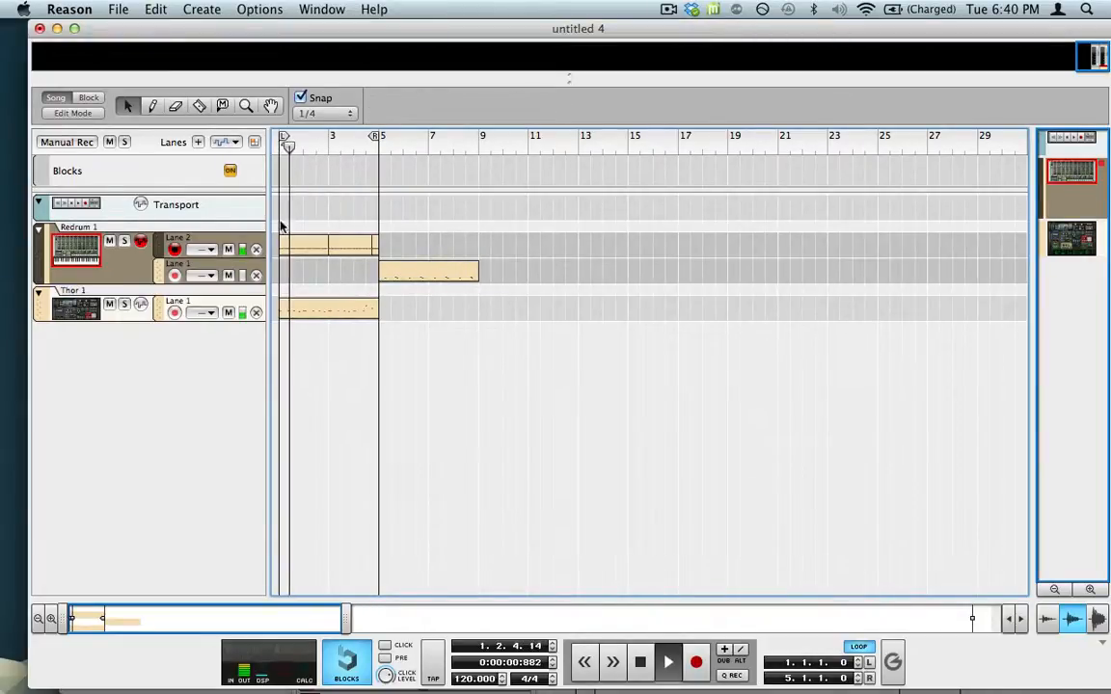
Show the rack and remove the sample from Redrum channel 3.
{"action": "key", "text": "F6"}
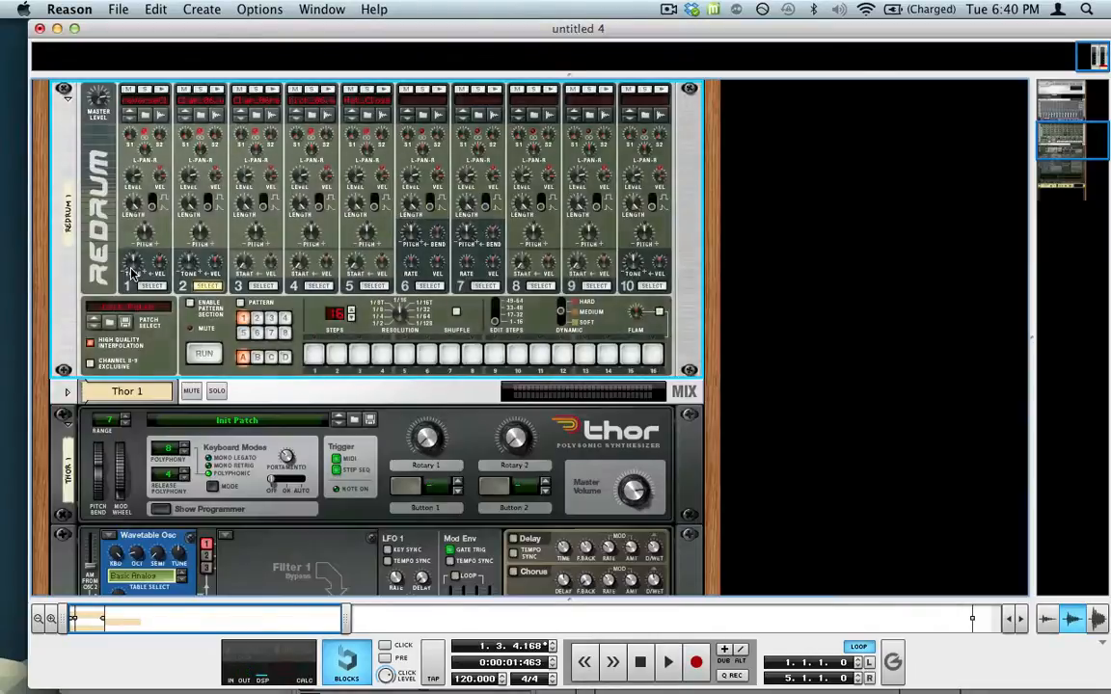
{"action": "scroll", "coordinate": [249, 267], "scroll_direction": "up", "scroll_amount": 3}
{"action": "scroll", "coordinate": [249, 268], "scroll_direction": "down", "scroll_amount": 2}
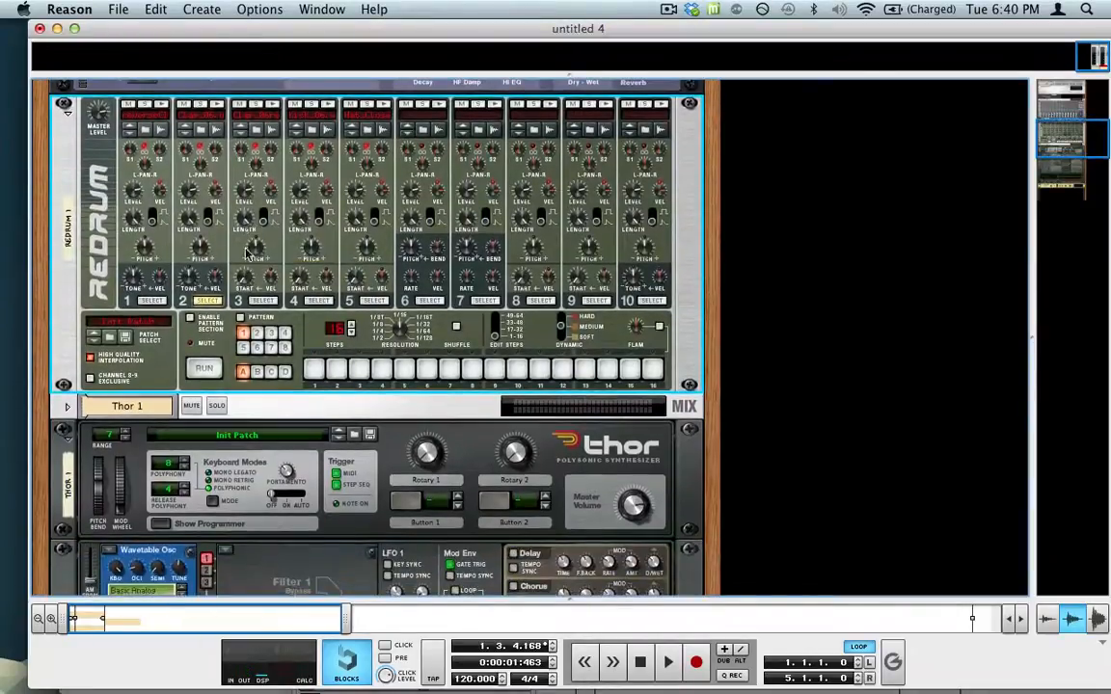
{"action": "right_click", "coordinate": [249, 117]}
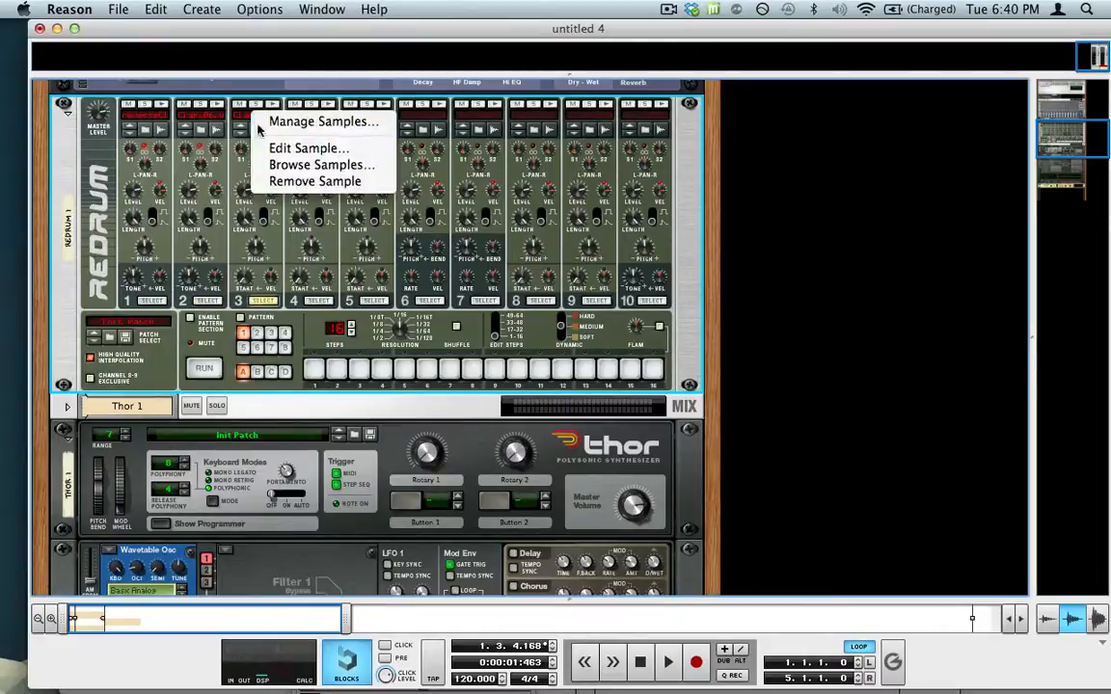
{"action": "left_click", "coordinate": [307, 183]}
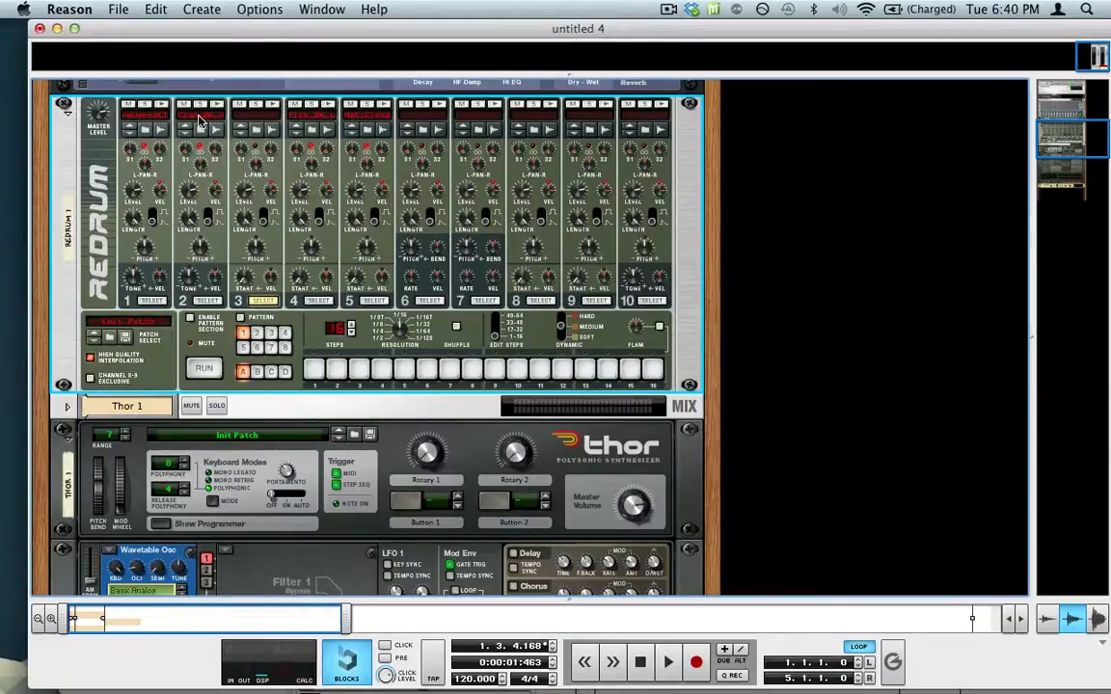
Load Clap_06.wav from the self-contained samples into Redrum channel 3.
{"action": "right_click", "coordinate": [245, 113]}
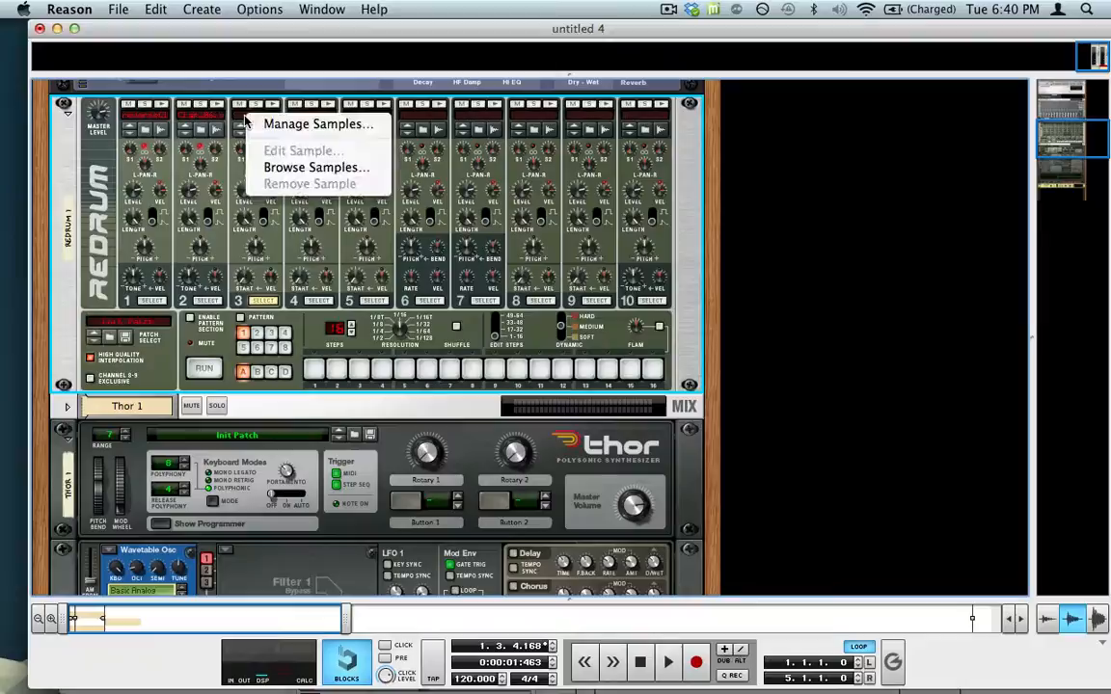
{"action": "left_click", "coordinate": [309, 171]}
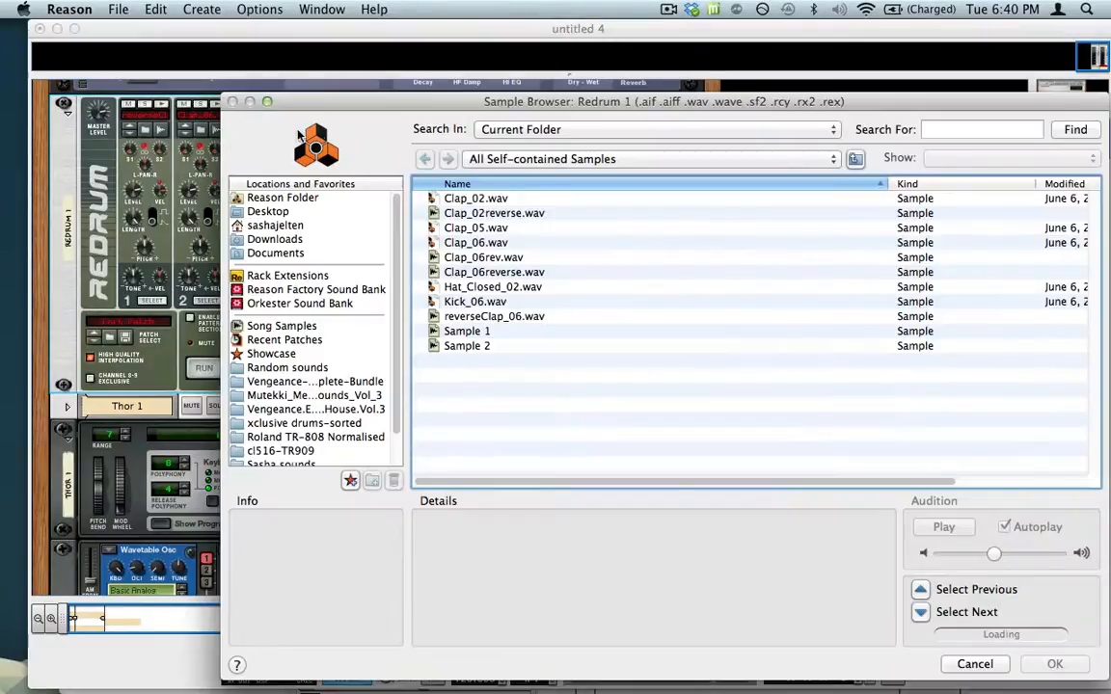
{"action": "left_click_drag", "start_coordinate": [314, 107], "coordinate": [408, 65]}
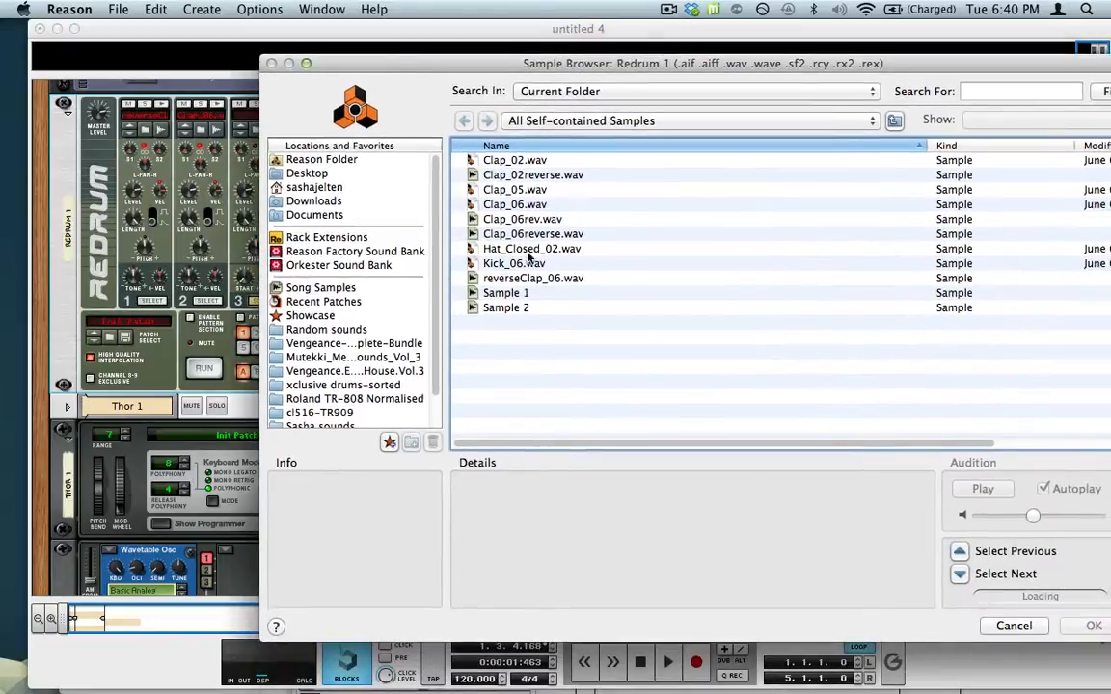
{"action": "double_click", "coordinate": [530, 196]}
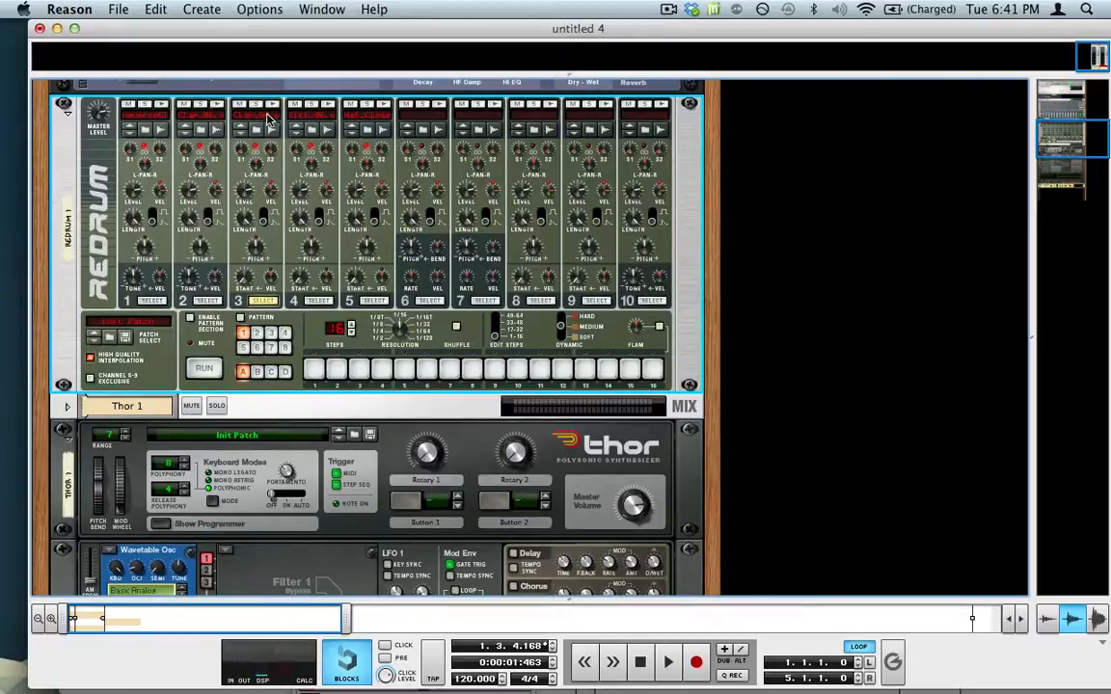
Open Redrum channel 3's clap sample for editing, reverse it, and crop it to about its first 0.15 s.
{"action": "left_click", "coordinate": [268, 117]}
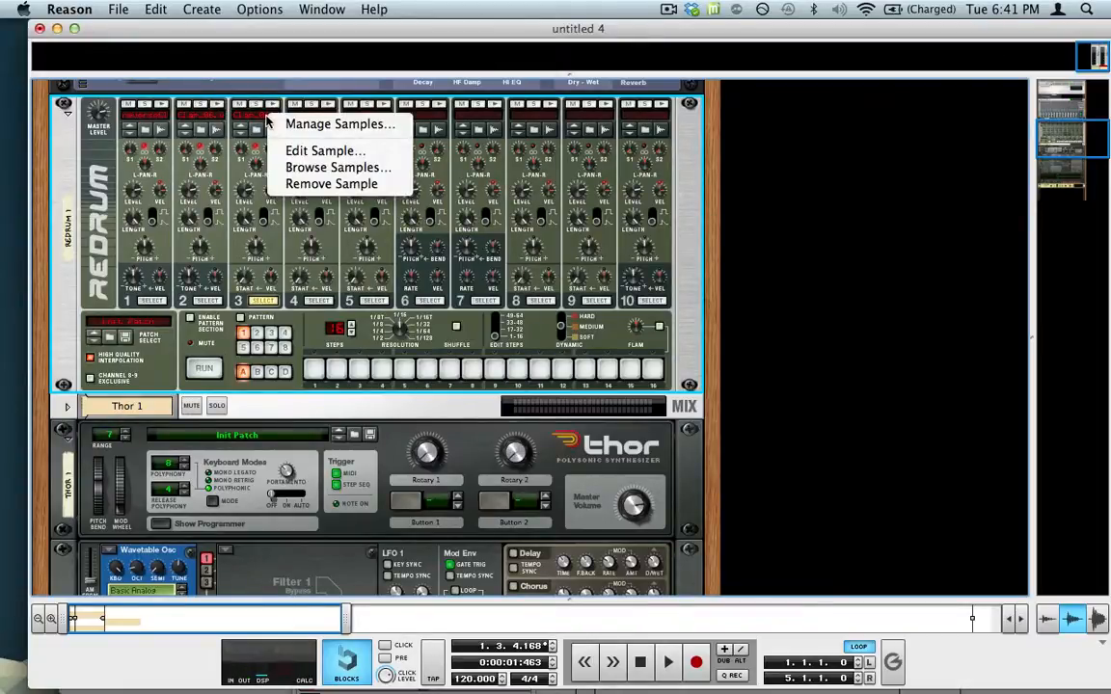
{"action": "left_click", "coordinate": [328, 152]}
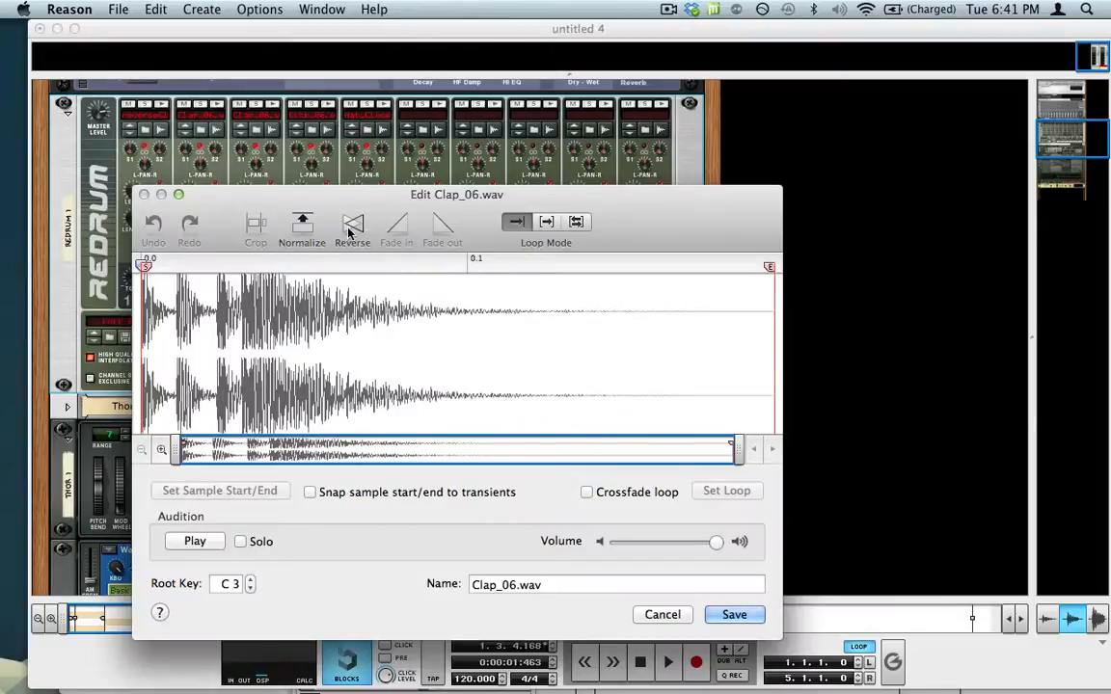
{"action": "left_click", "coordinate": [351, 228]}
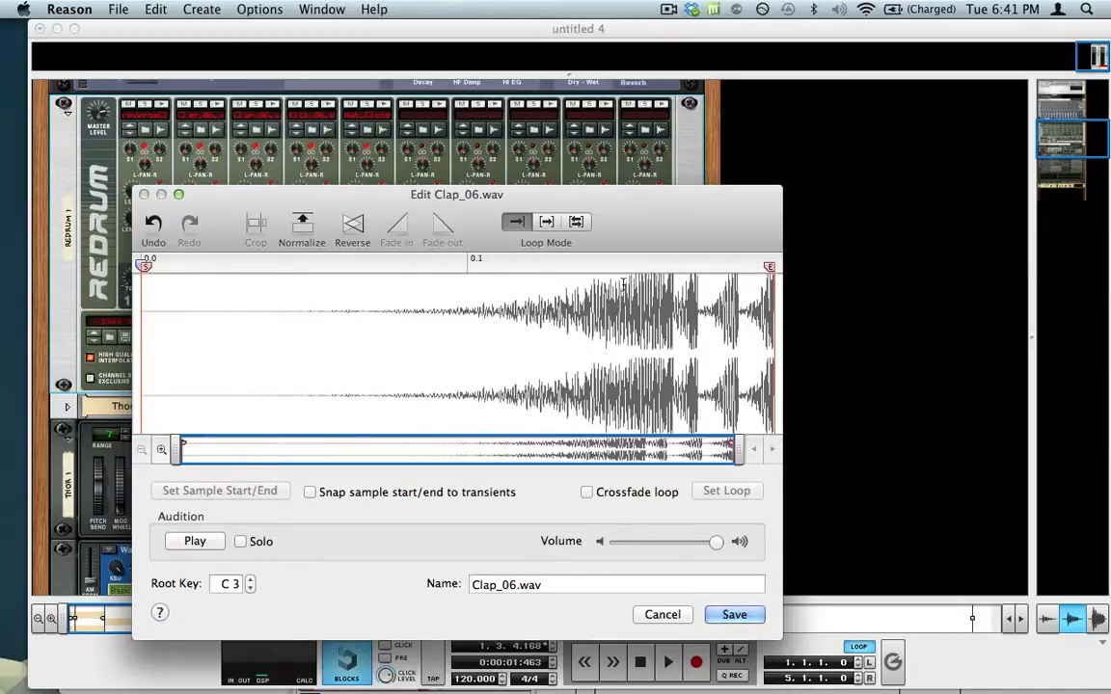
{"action": "left_click_drag", "start_coordinate": [626, 285], "coordinate": [139, 284]}
{"action": "left_click", "coordinate": [257, 227]}
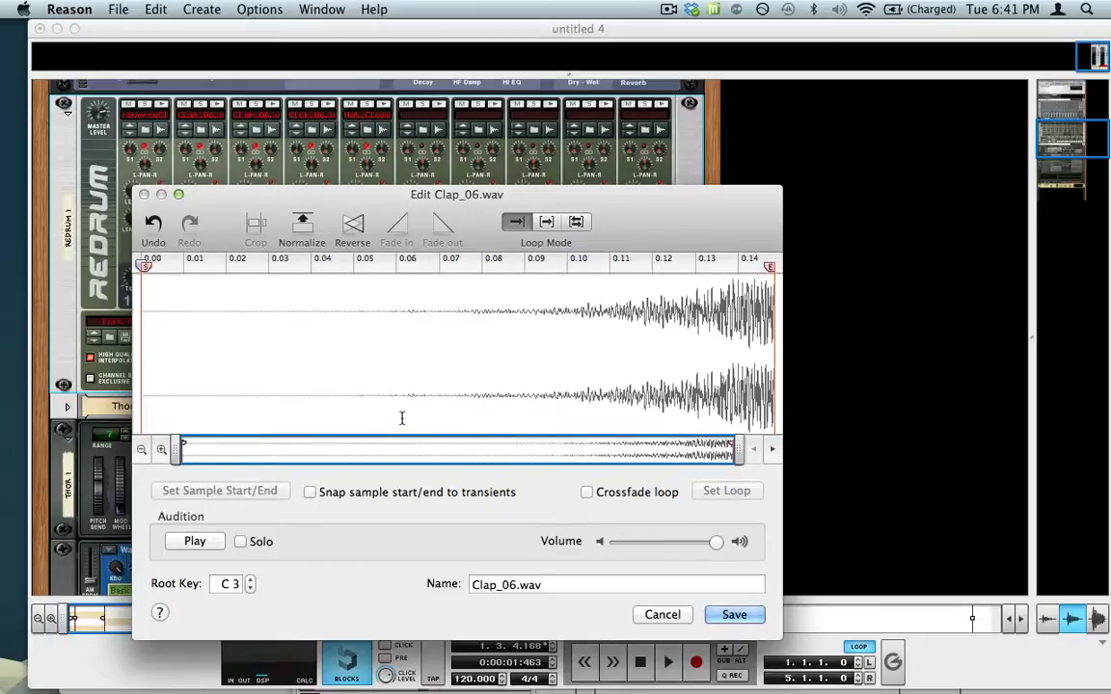
Name the edited sample Clap_06rev.wav and save it.
{"action": "left_click", "coordinate": [514, 586]}
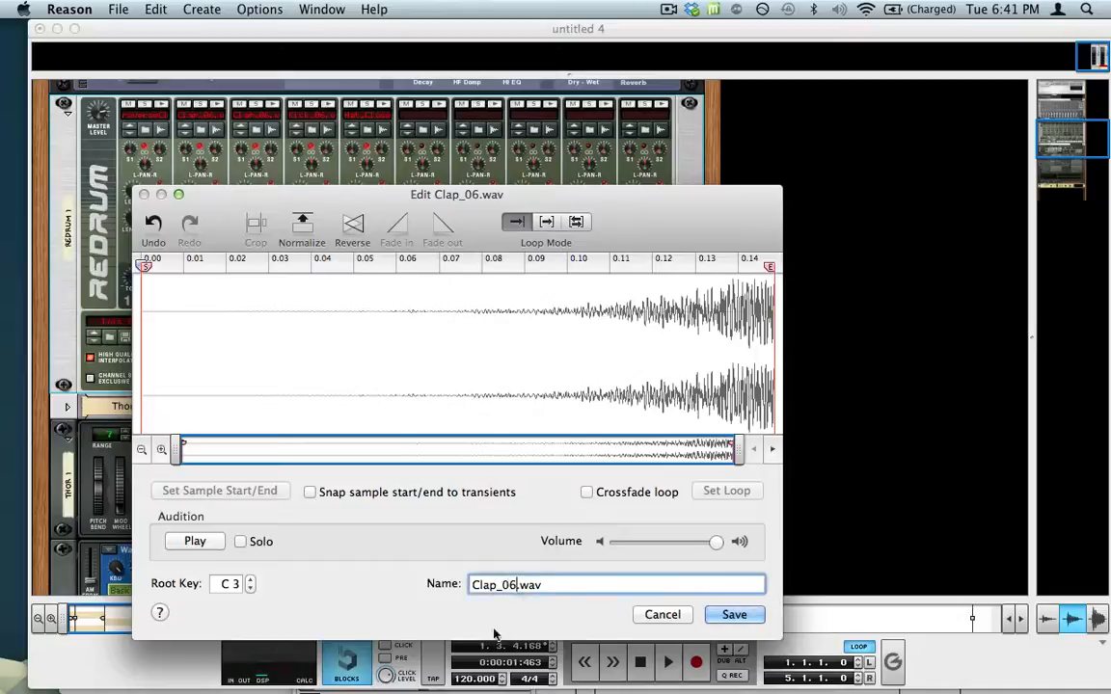
{"action": "type", "text": "rev"}
{"action": "key", "text": "Return"}
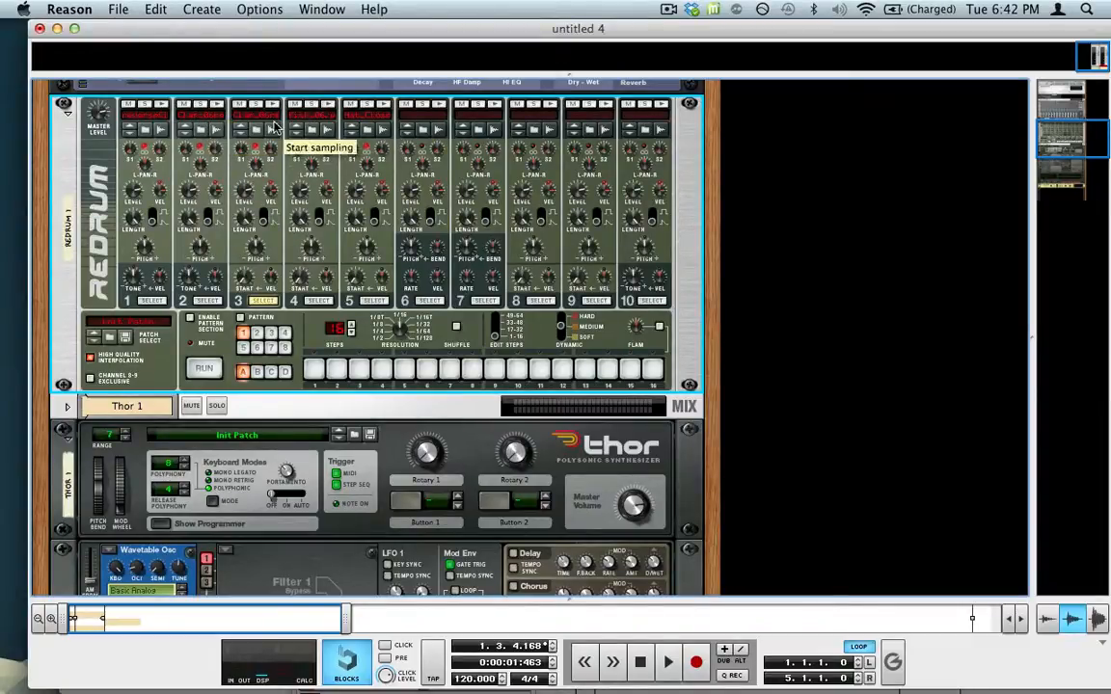
Load Clap_06.wav from the Claps & Snares folder into Redrum channel 2 and audition channels 3 and 2.
{"action": "right_click", "coordinate": [217, 115]}
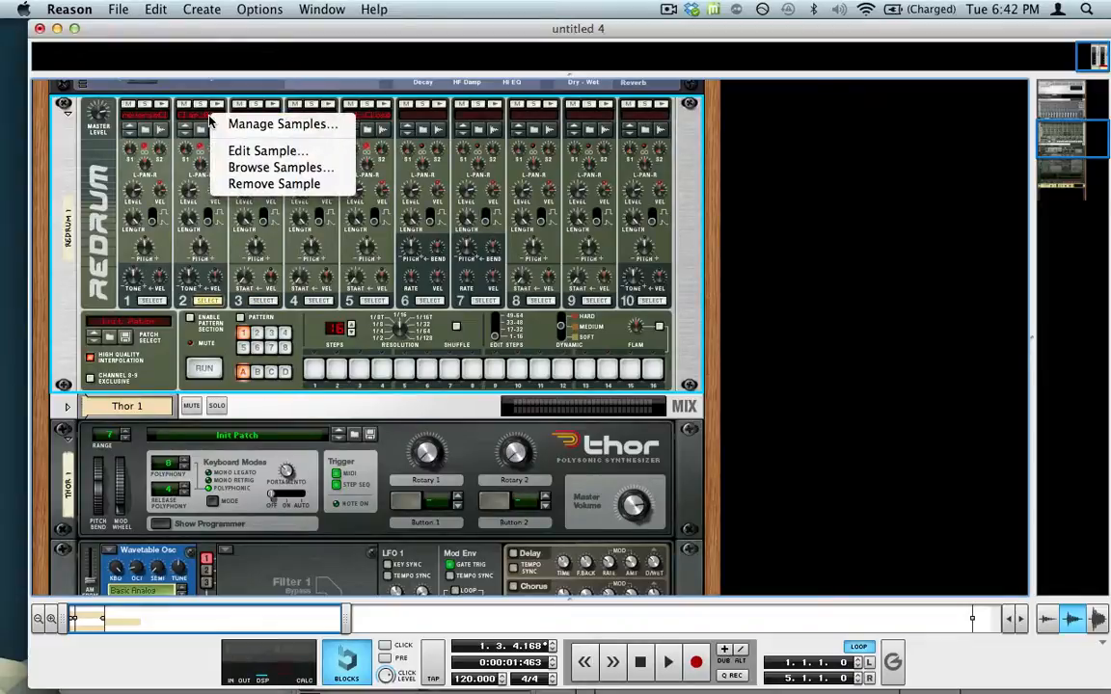
{"action": "left_click", "coordinate": [265, 170]}
{"action": "left_click", "coordinate": [459, 219]}
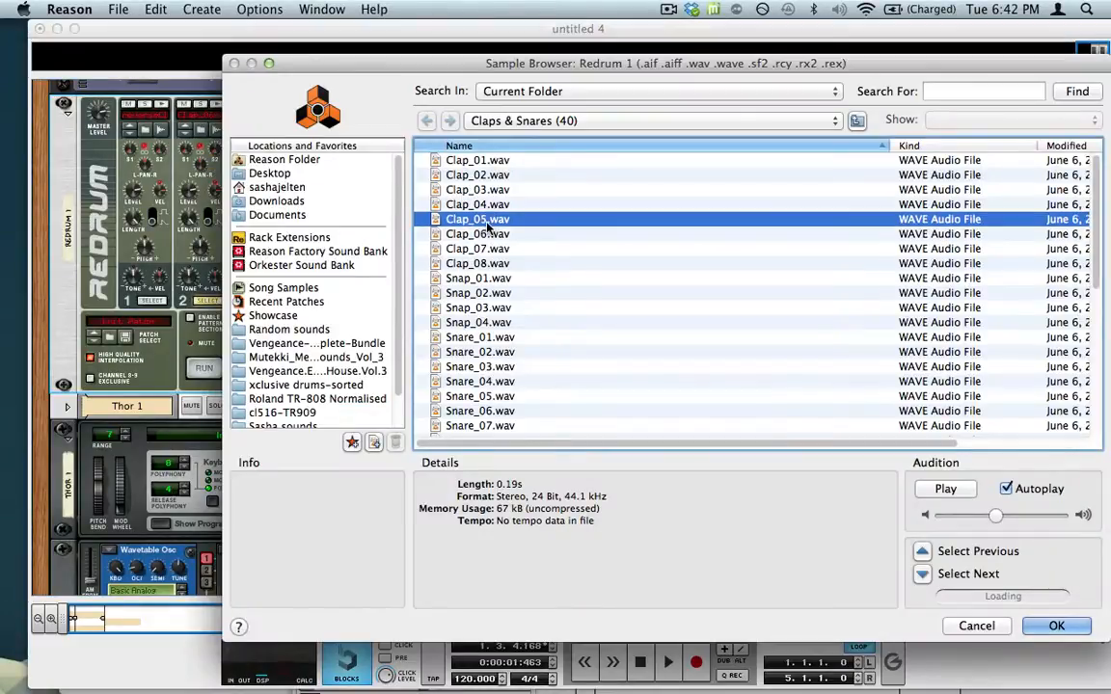
{"action": "left_click", "coordinate": [487, 235]}
{"action": "double_click", "coordinate": [487, 235]}
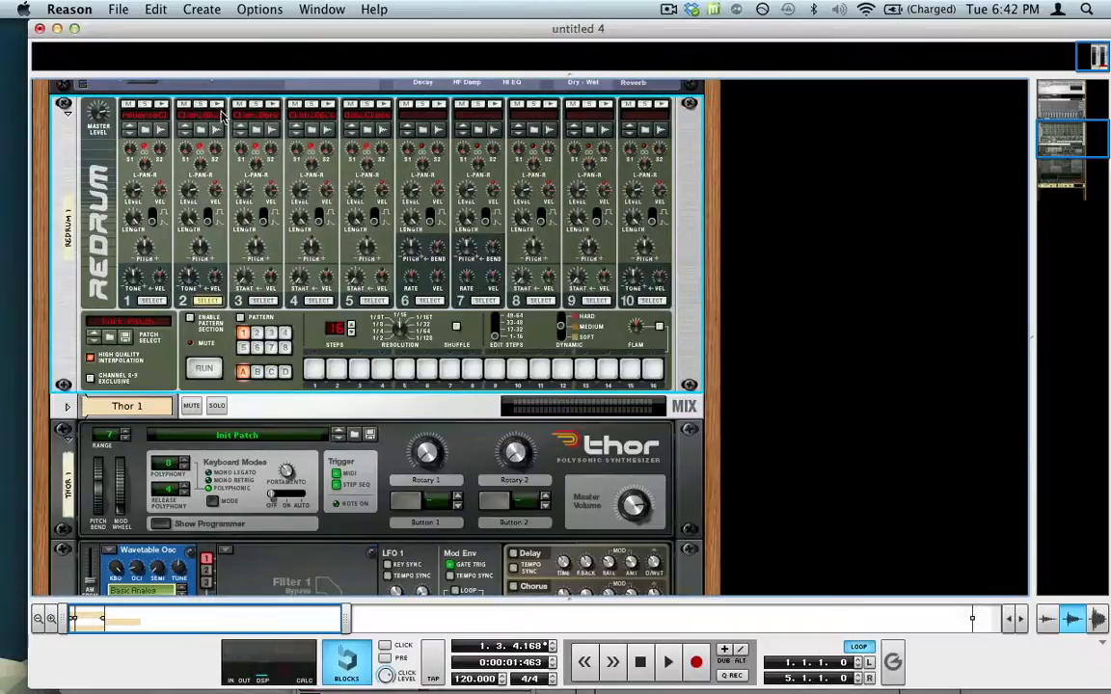
{"action": "left_click", "coordinate": [273, 104]}
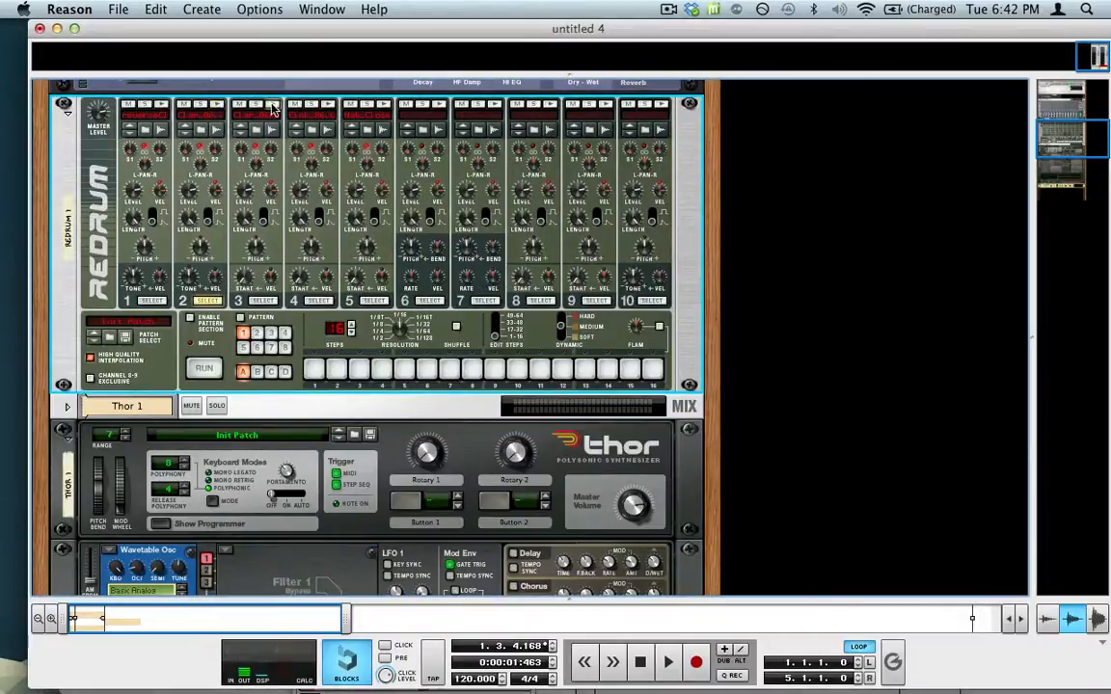
{"action": "left_click", "coordinate": [216, 103]}
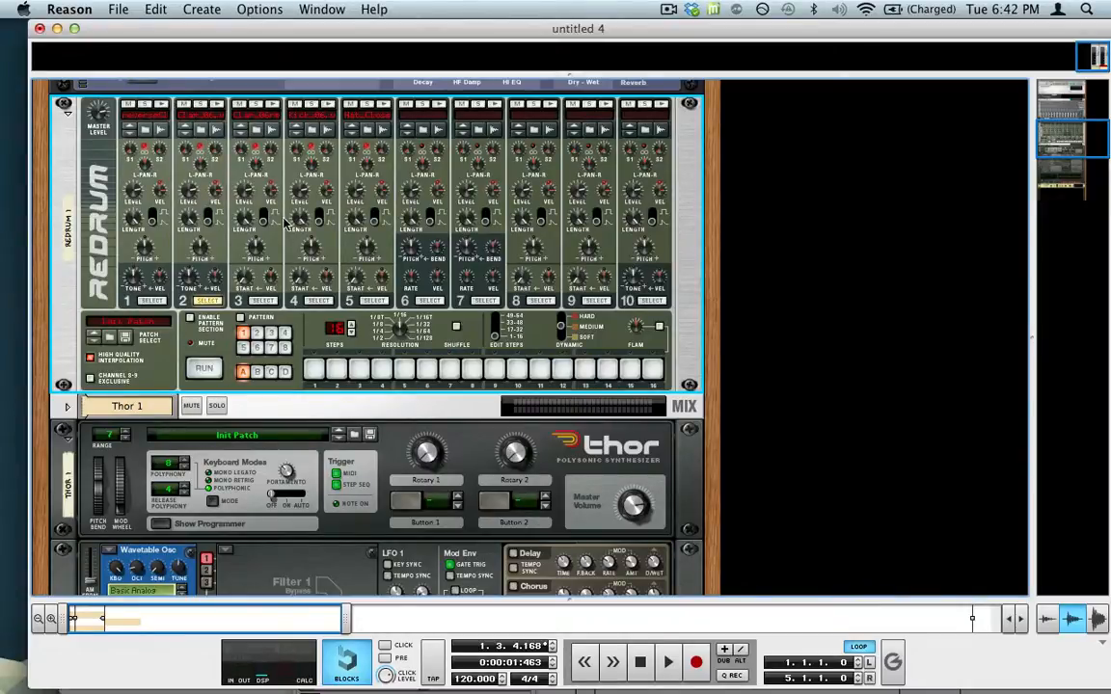
{"action": "key", "text": "F7"}
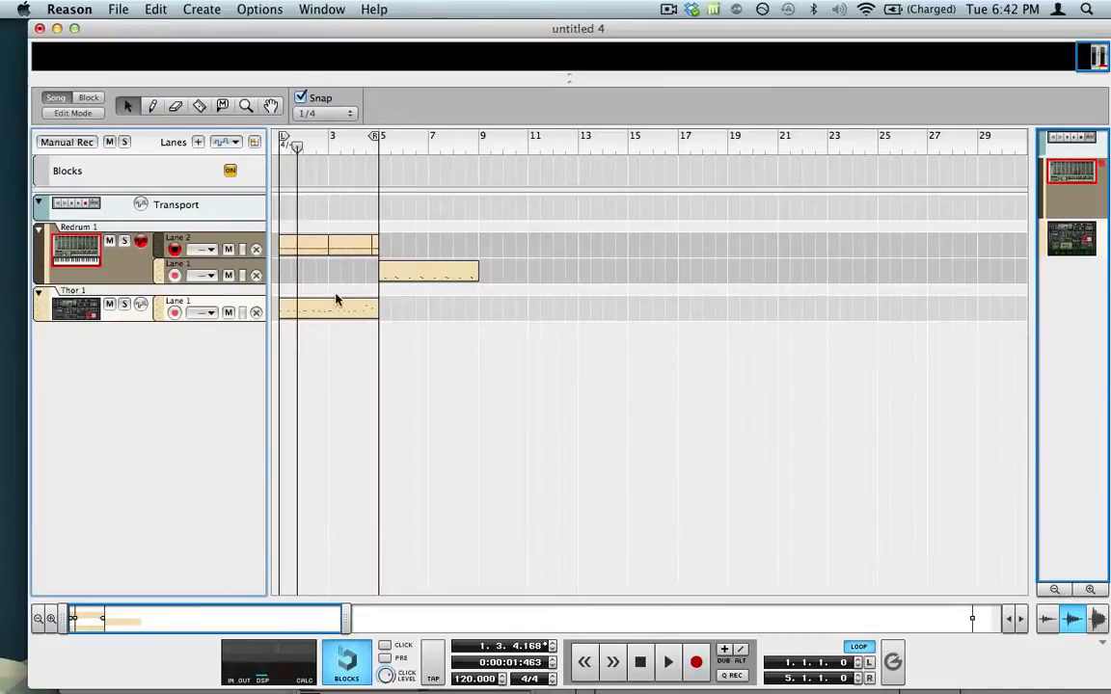
{"action": "key", "text": "F5"}
{"action": "key", "text": "F7"}
{"action": "key", "text": "F6"}
{"action": "key", "text": "F7"}
{"action": "key", "text": "F6"}
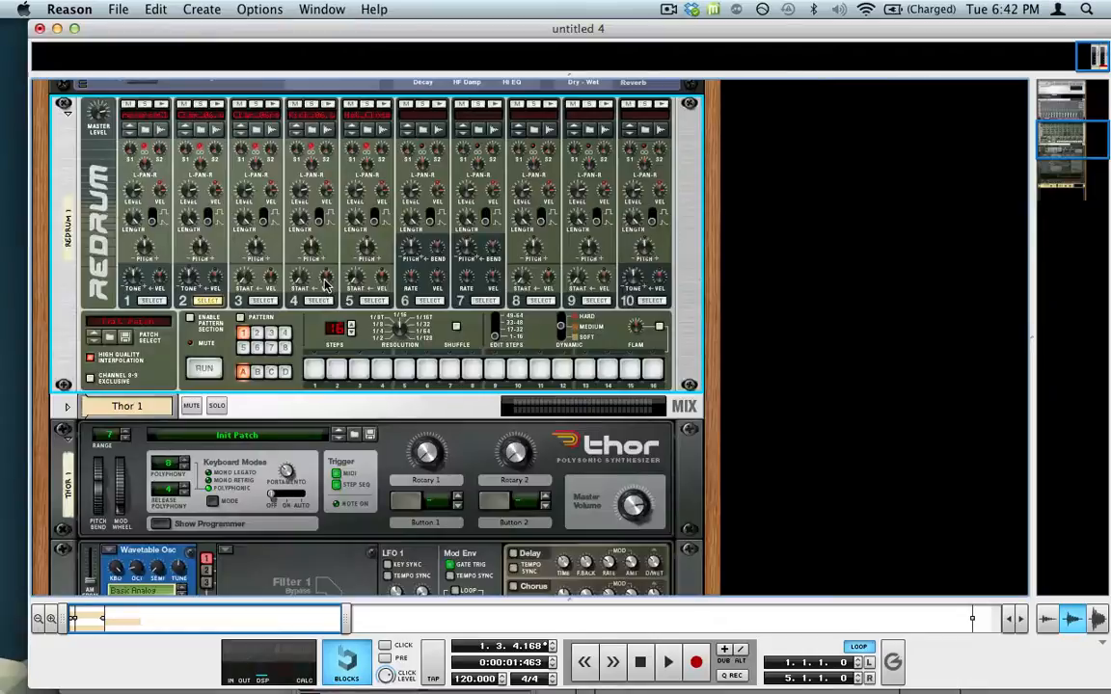
{"action": "key", "text": "F7"}
{"action": "key", "text": "F6"}
Clear the pattern steps of Redrum channel 5, and program the channel 2 clap on steps 5 and 13.
{"action": "left_click", "coordinate": [375, 301]}
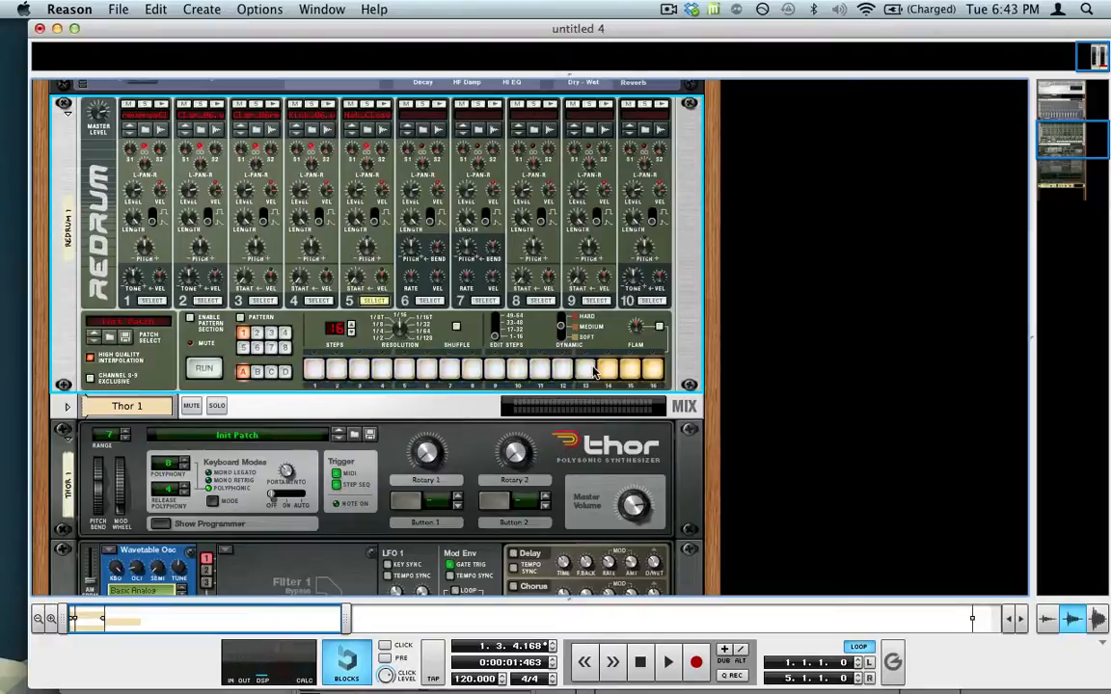
{"action": "left_click", "coordinate": [201, 302]}
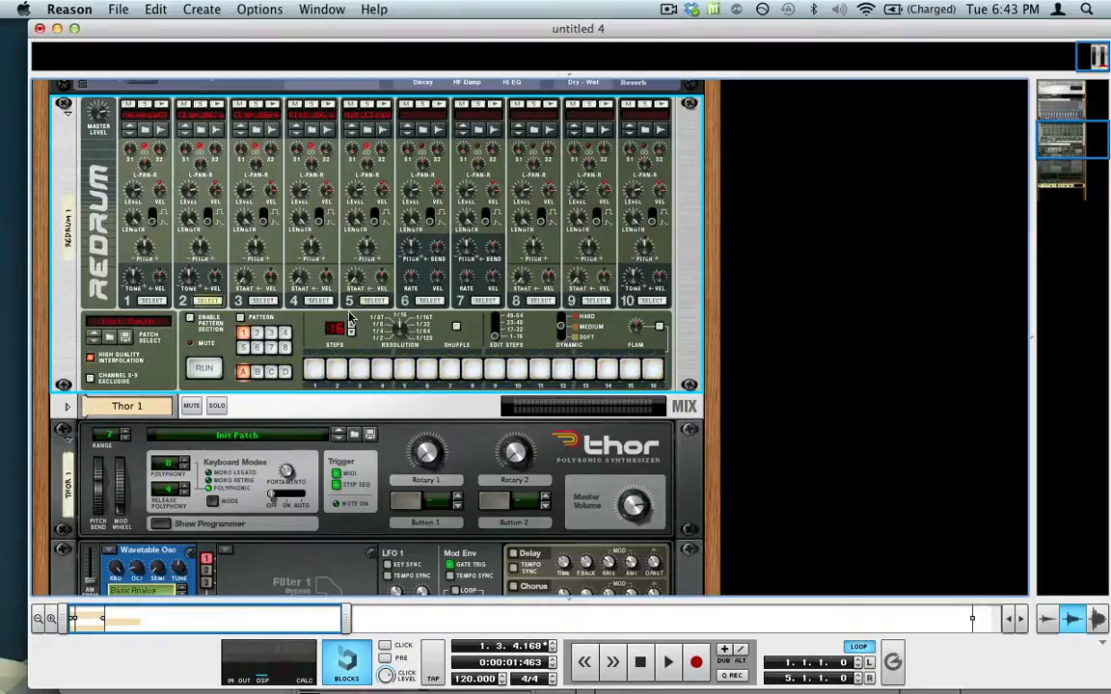
{"action": "left_click", "coordinate": [405, 367]}
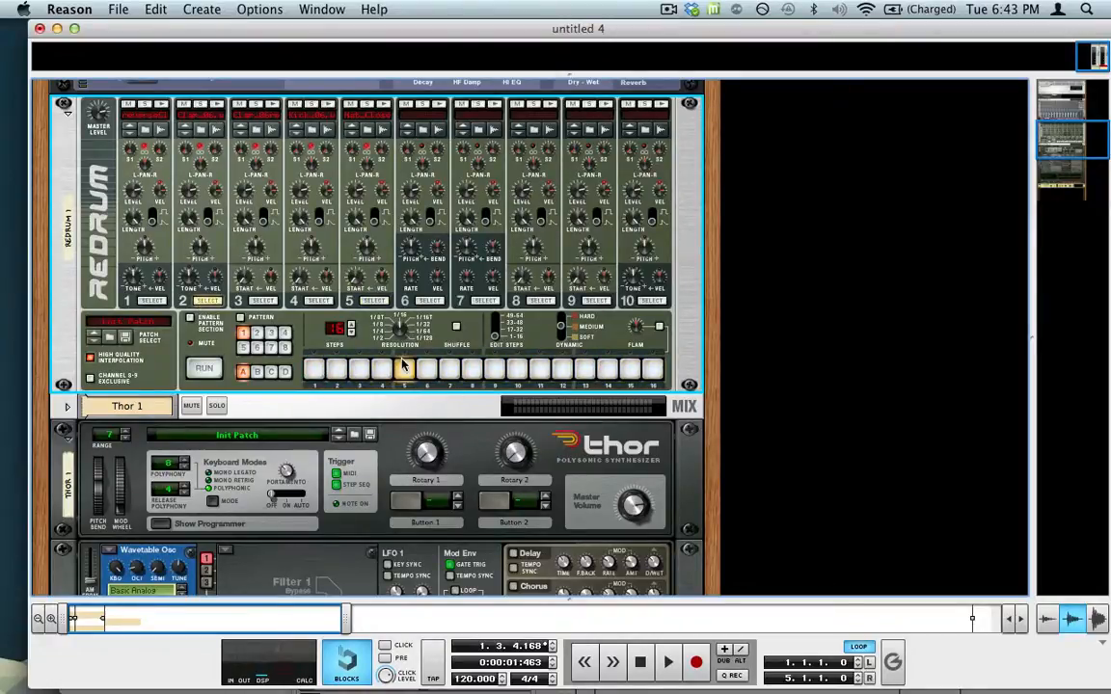
{"action": "left_click", "coordinate": [585, 368]}
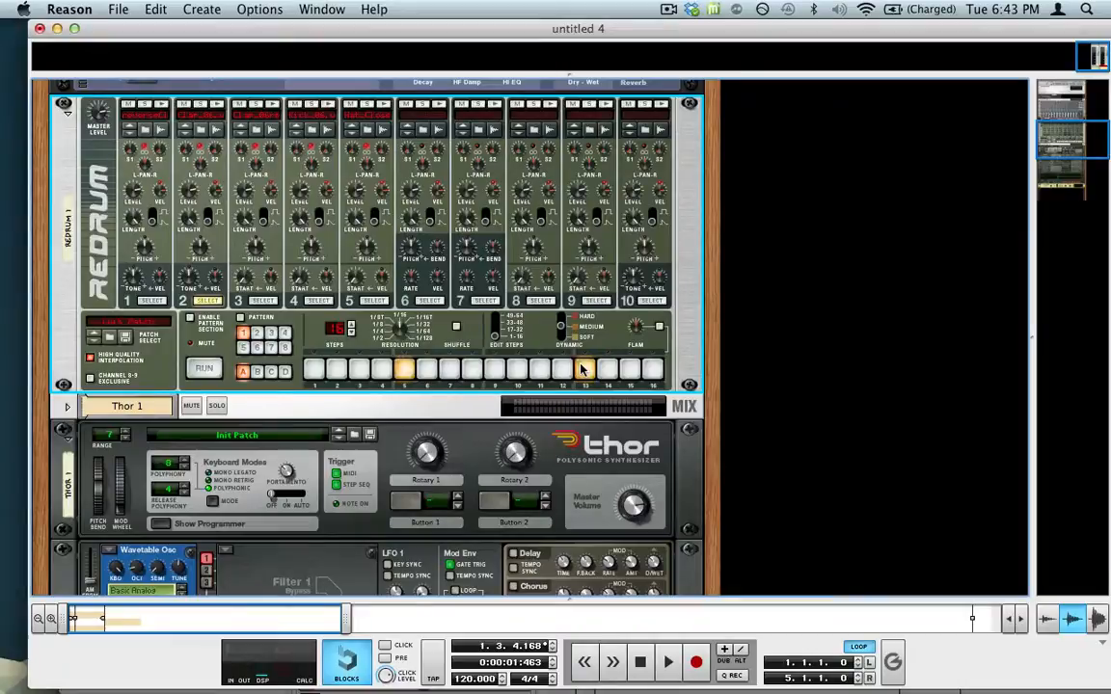
Copy the Redrum clap pattern to its track and show the sequencer.
{"action": "right_click", "coordinate": [215, 351]}
{"action": "scroll", "coordinate": [323, 492], "scroll_direction": "down", "scroll_amount": 10}
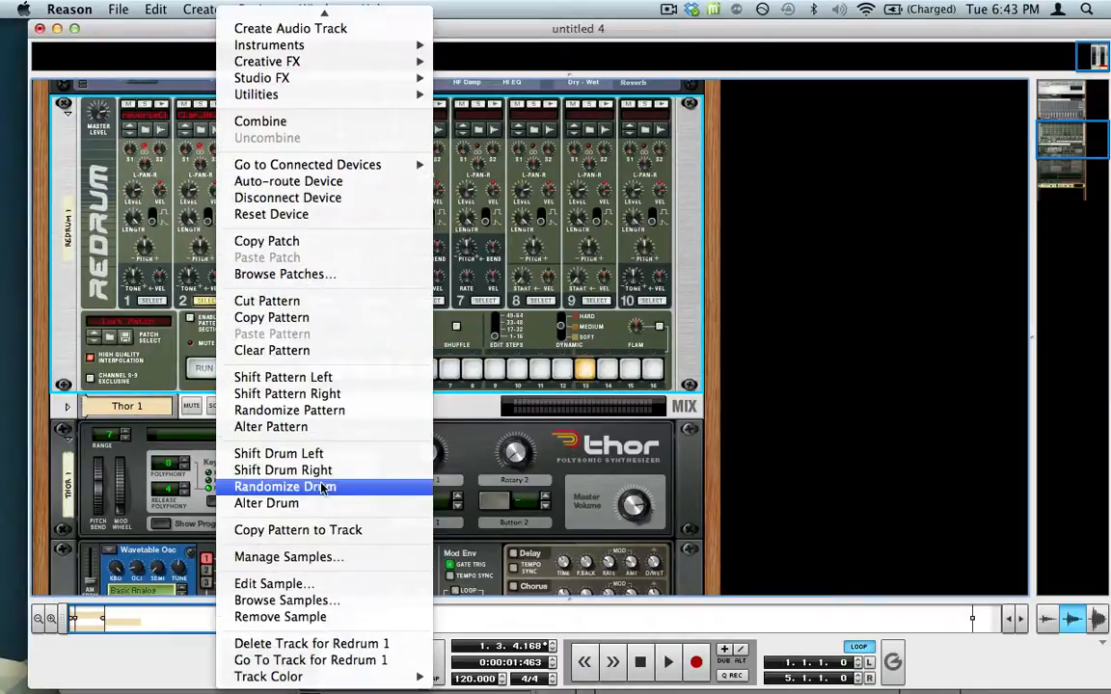
{"action": "left_click", "coordinate": [328, 532]}
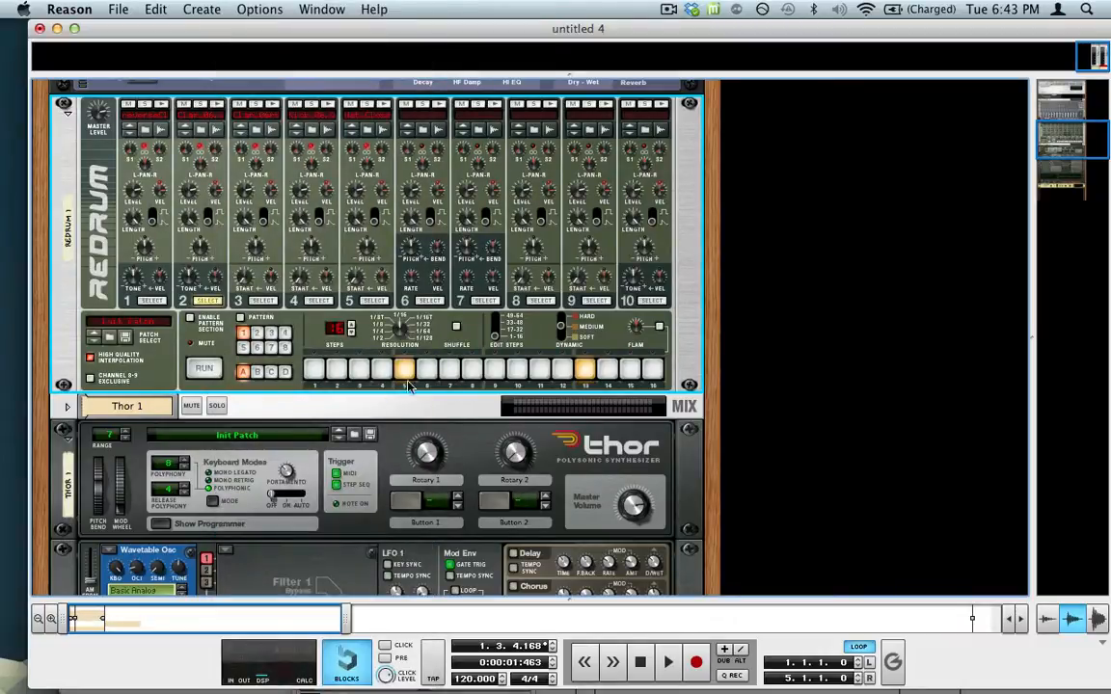
{"action": "key", "text": "F7"}
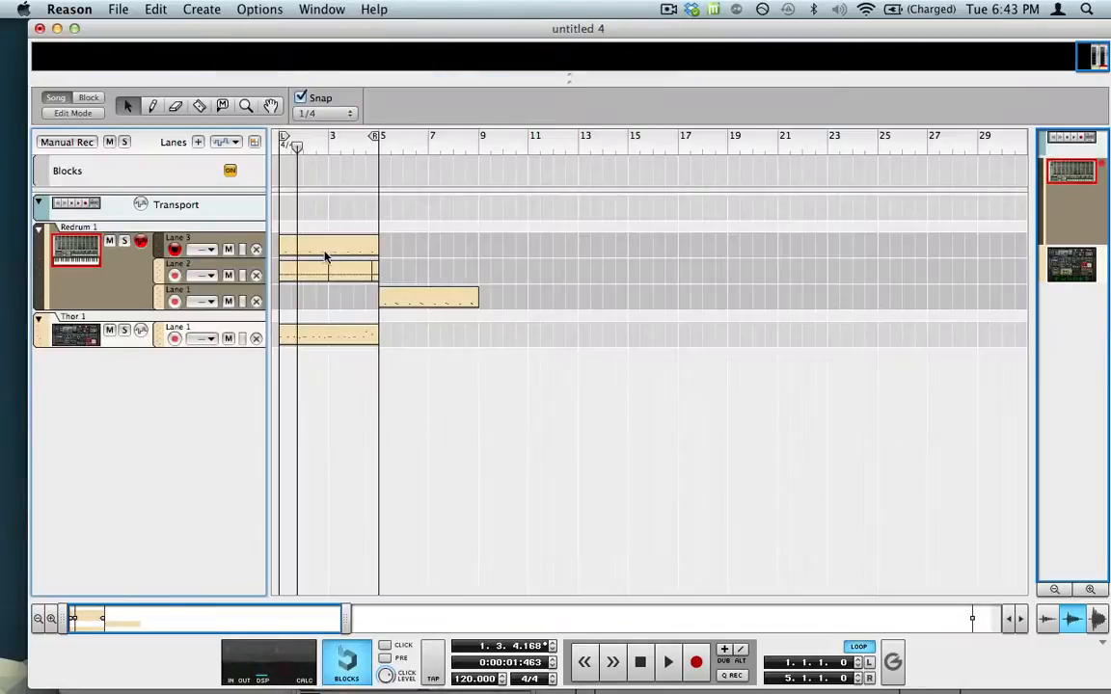
Play the loop from the start, and move the clap clip in bars 1 to 4 from Redrum lane 3 to lane 1.
{"action": "left_click_drag", "start_coordinate": [299, 148], "coordinate": [248, 174]}
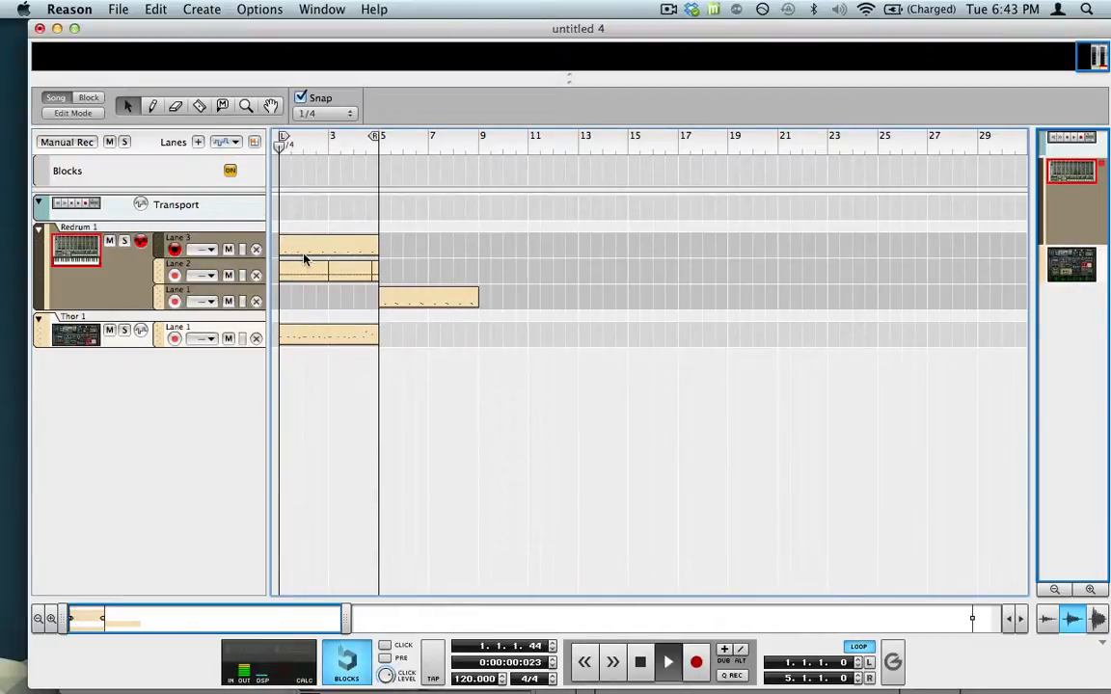
{"action": "key", "text": "space"}
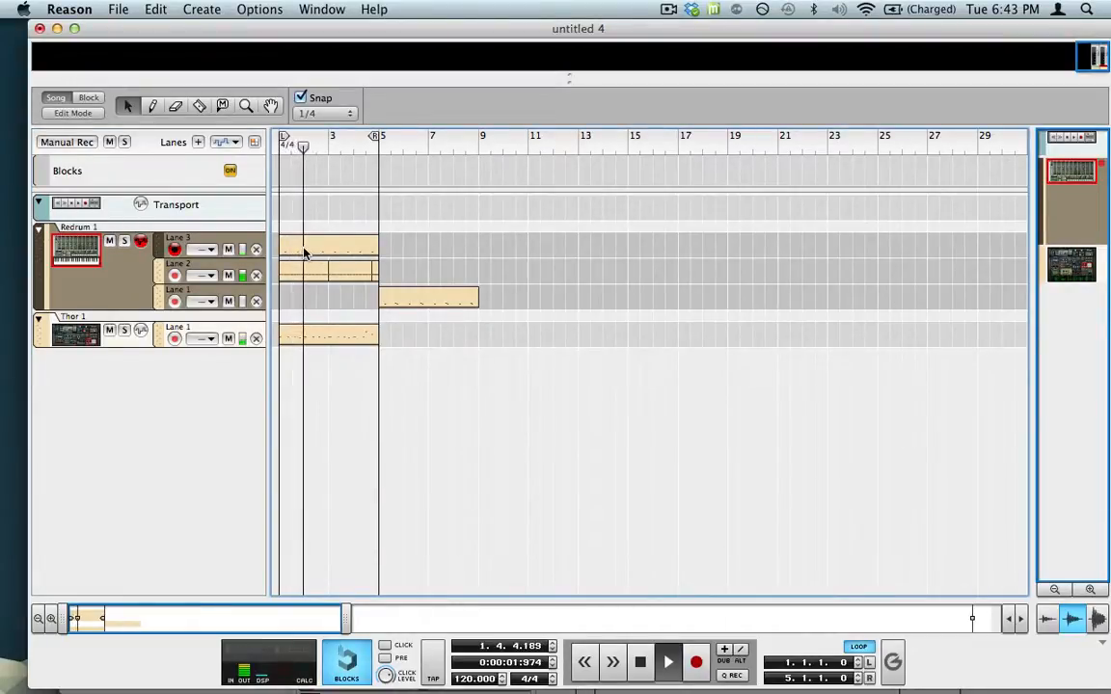
{"action": "key", "text": "space"}
{"action": "left_click_drag", "start_coordinate": [305, 248], "coordinate": [302, 305]}
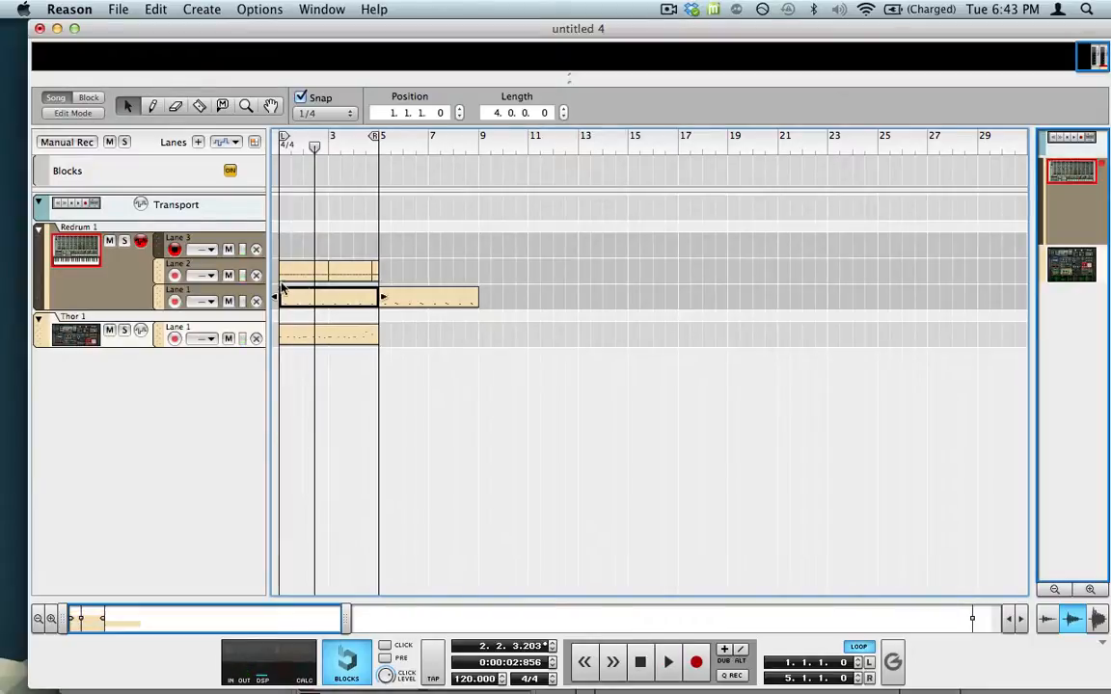
Open the clap clip and draw a reversed clap note on the Clap_06rev 2 row at position 1.3.3.0.
{"action": "double_click", "coordinate": [308, 302]}
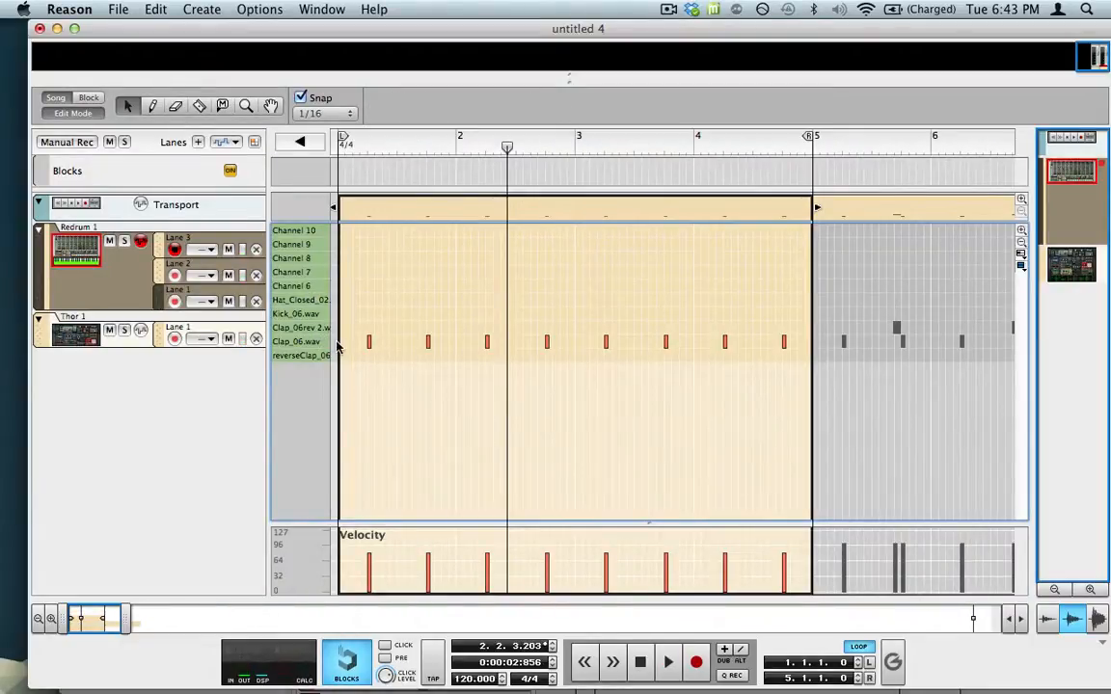
{"action": "left_click", "coordinate": [428, 342]}
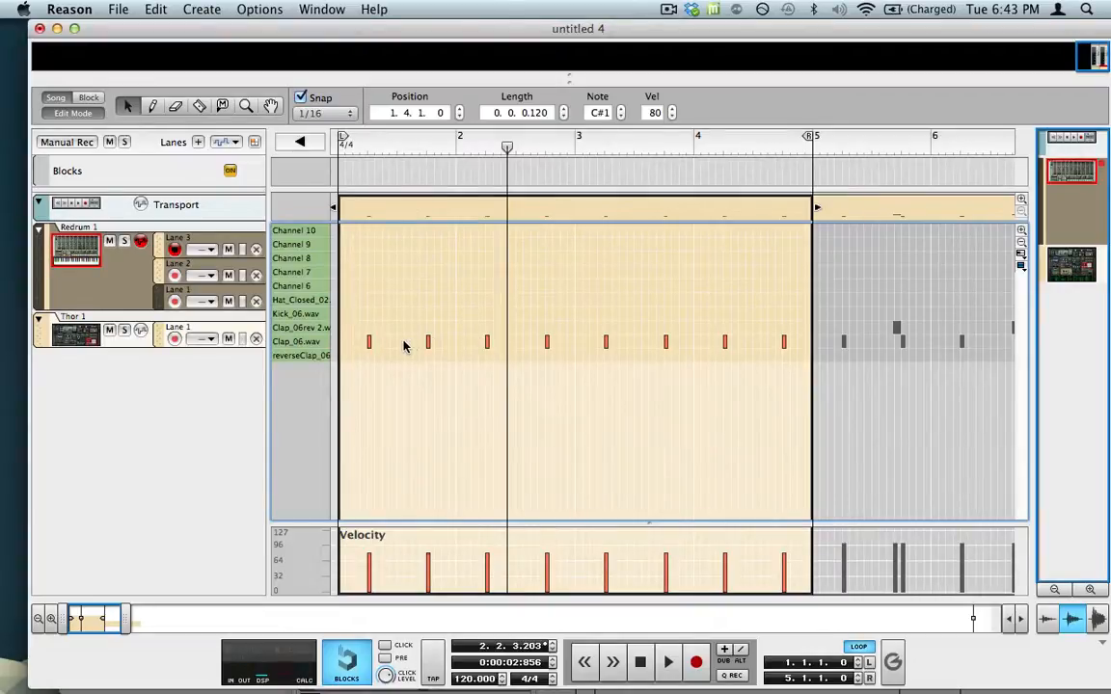
{"action": "left_click", "coordinate": [405, 346]}
{"action": "left_click", "coordinate": [314, 339]}
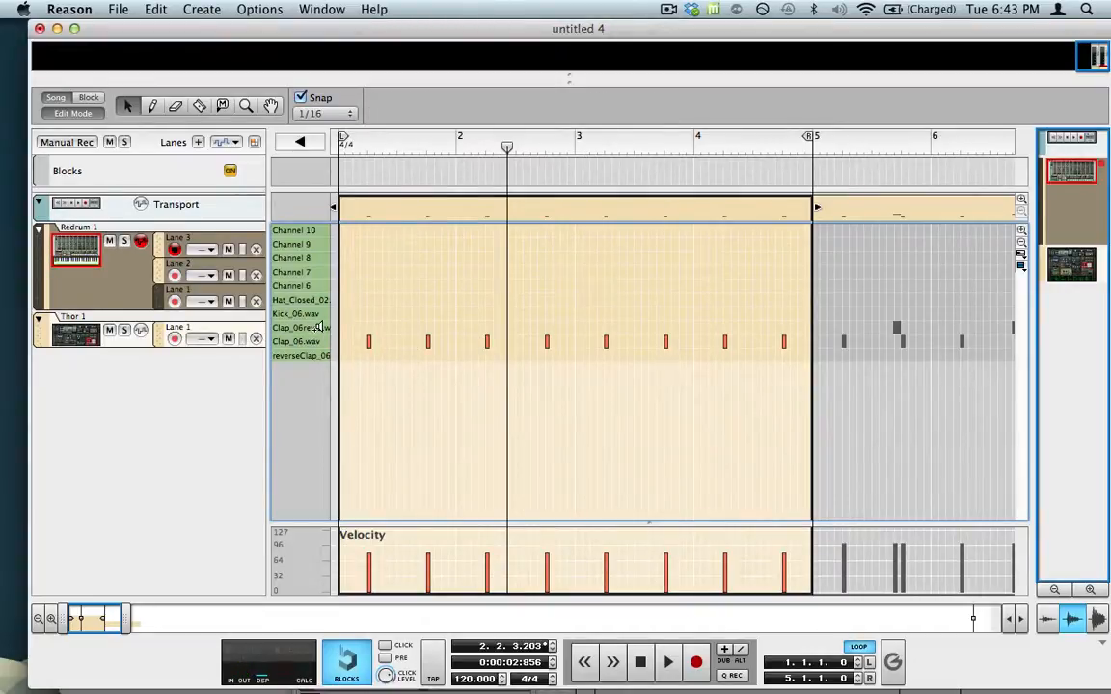
{"action": "key", "text": "w"}
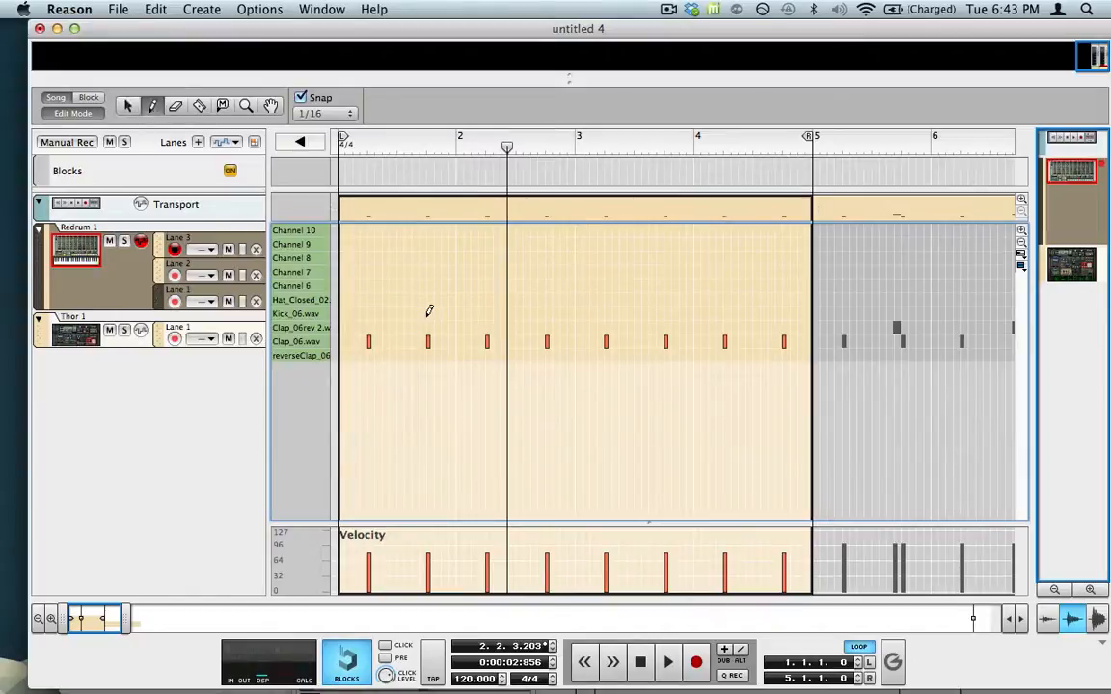
{"action": "left_click", "coordinate": [415, 328]}
{"action": "key", "text": "q"}
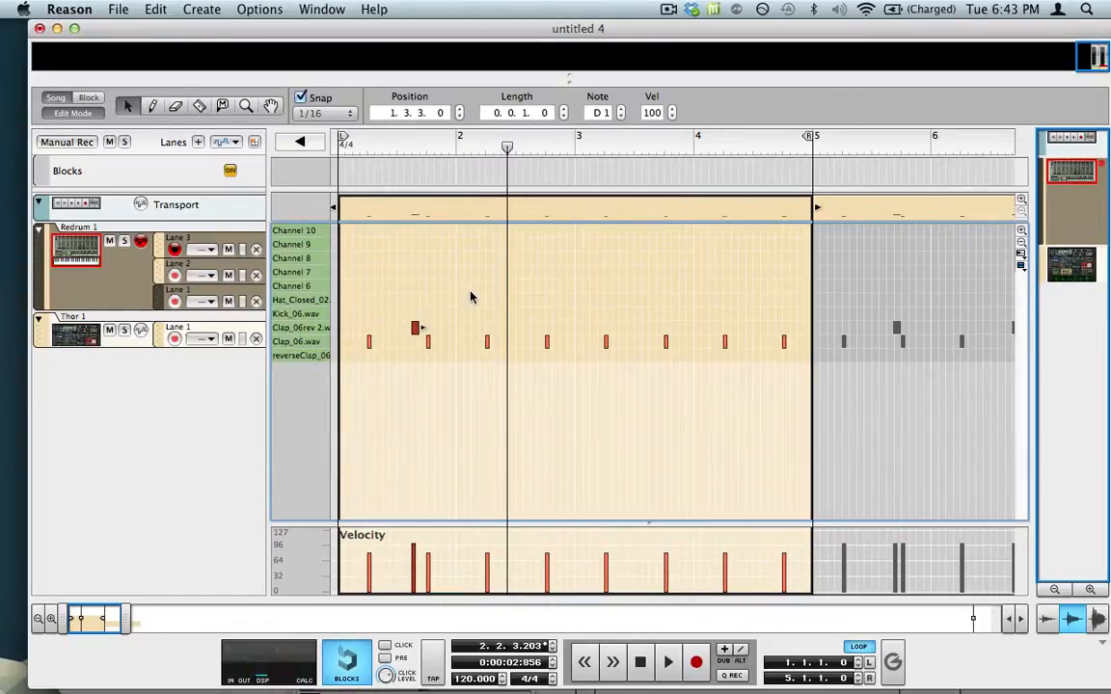
Play the clip from the start, move the reversed clap note to position 1.3.4.0, and audition it.
{"action": "left_click_drag", "start_coordinate": [454, 144], "coordinate": [81, 208]}
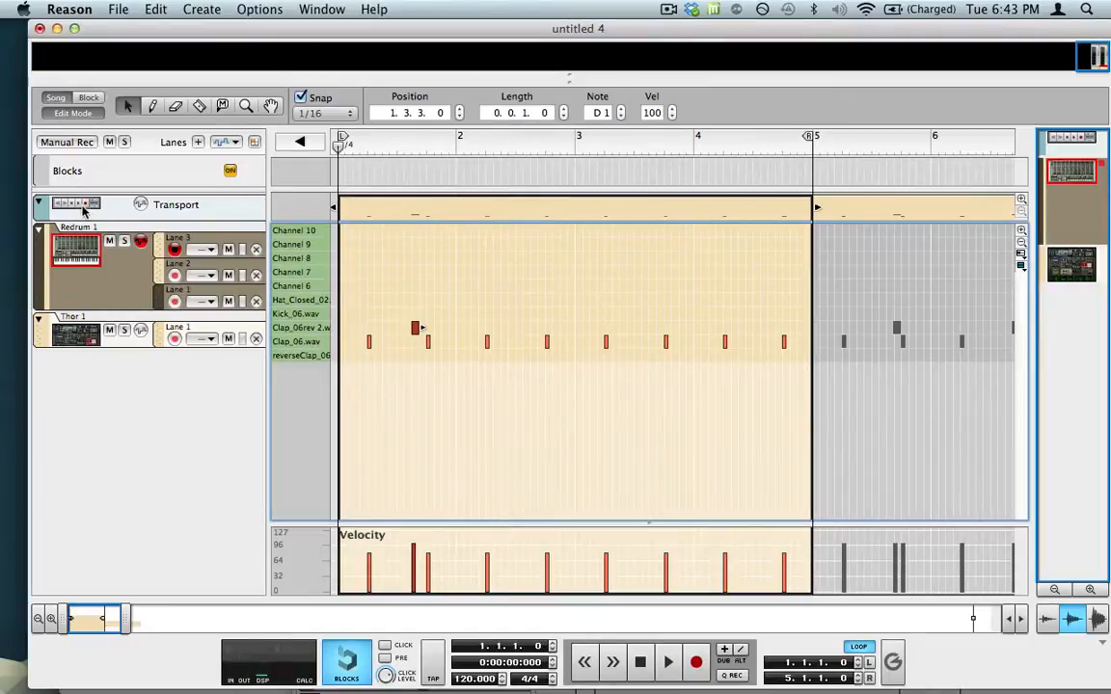
{"action": "key", "text": "space"}
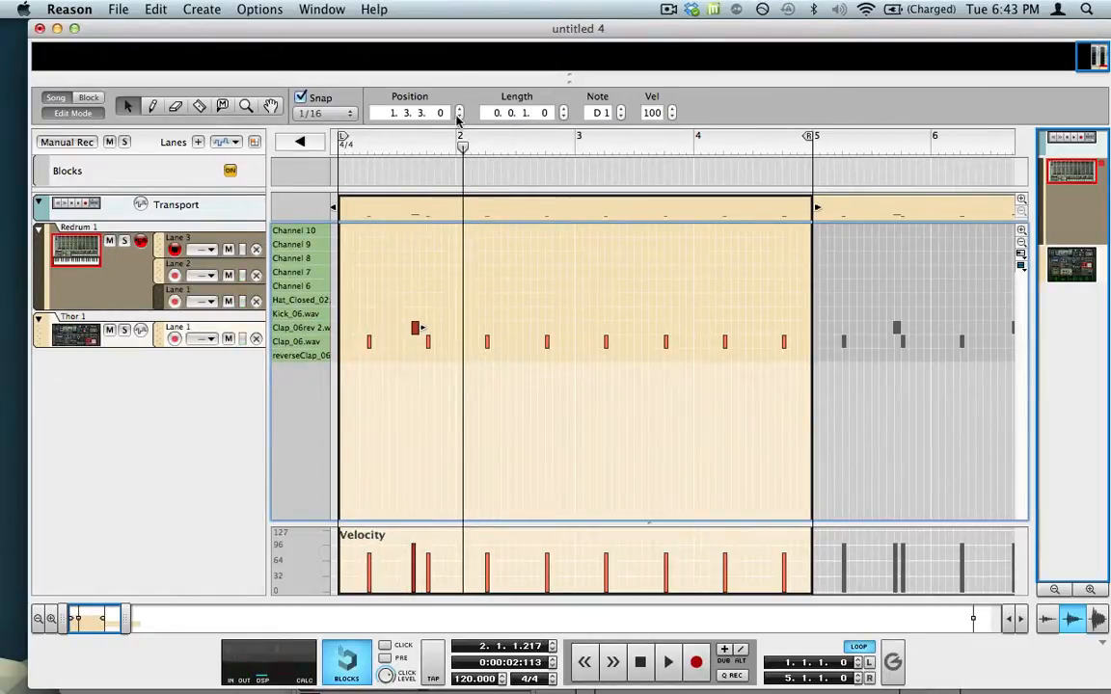
{"action": "left_click", "coordinate": [421, 115]}
{"action": "left_click", "coordinate": [460, 109]}
{"action": "left_click", "coordinate": [390, 145]}
{"action": "key", "text": "space"}
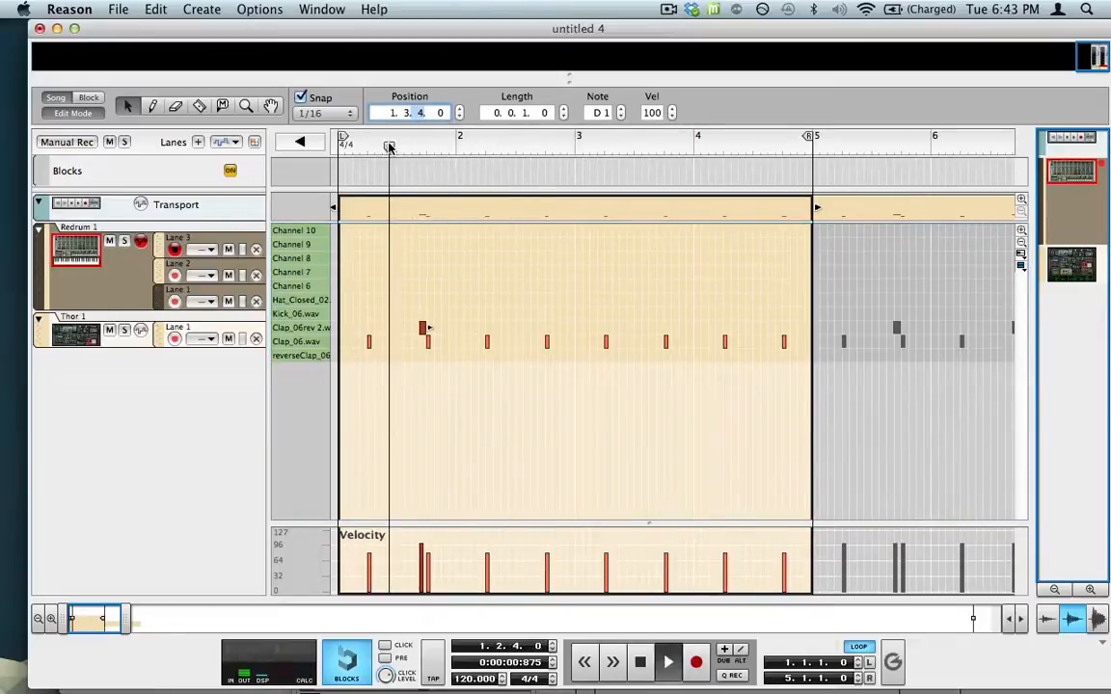
Try the reversed clap note at position 1.3.4.35, set it to 1.3.4.55, and audition it against the normal clap.
{"action": "left_click", "coordinate": [441, 111]}
{"action": "type", "text": "35"}
{"action": "key", "text": "Return"}
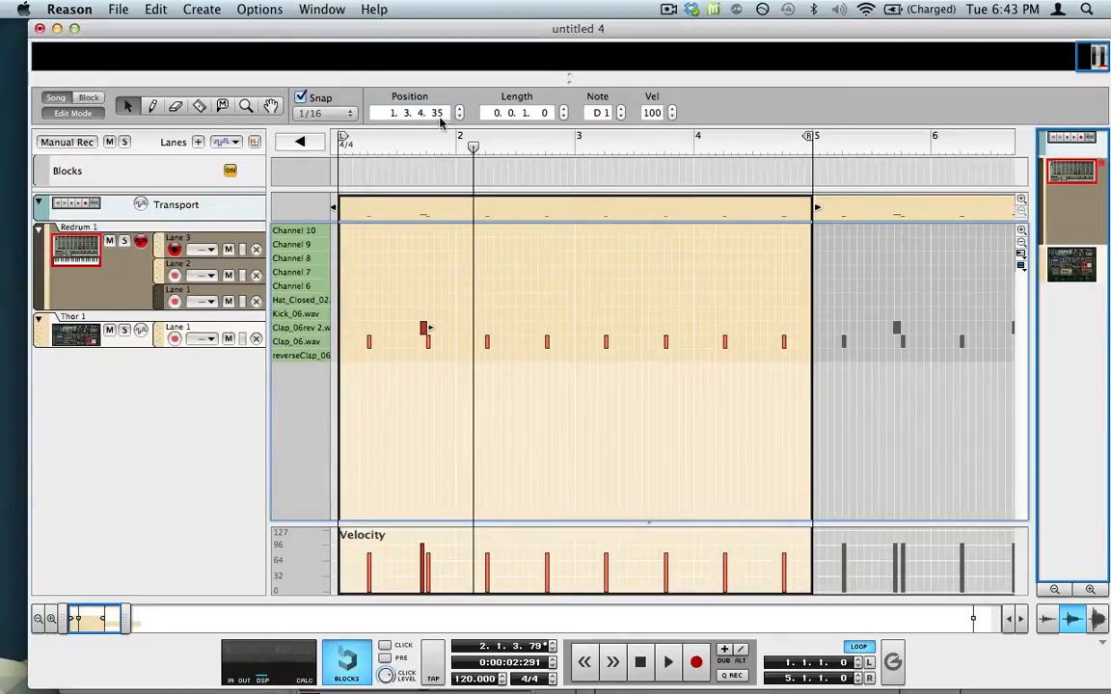
{"action": "left_click", "coordinate": [438, 111]}
{"action": "type", "text": "55"}
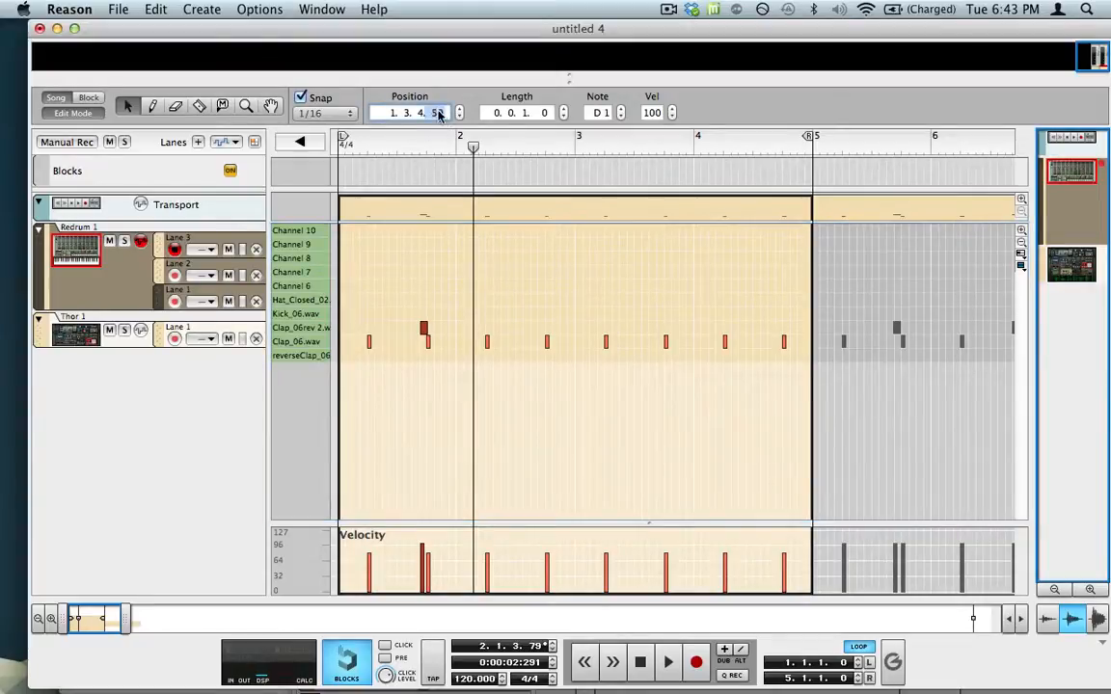
{"action": "key", "text": "Return"}
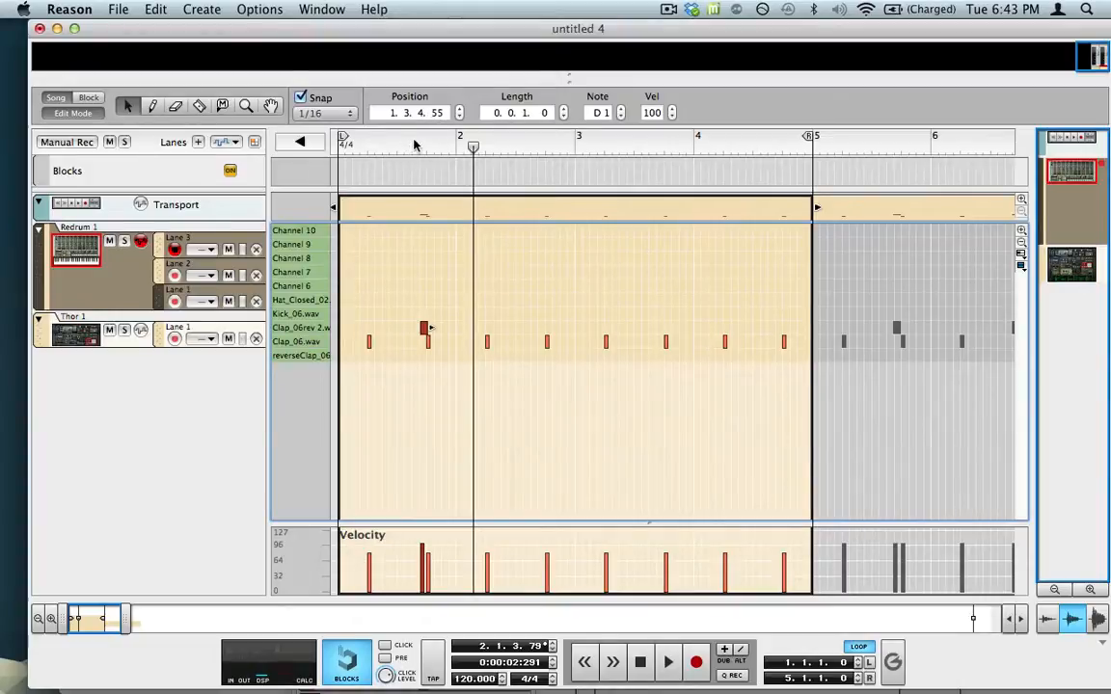
{"action": "left_click", "coordinate": [405, 145]}
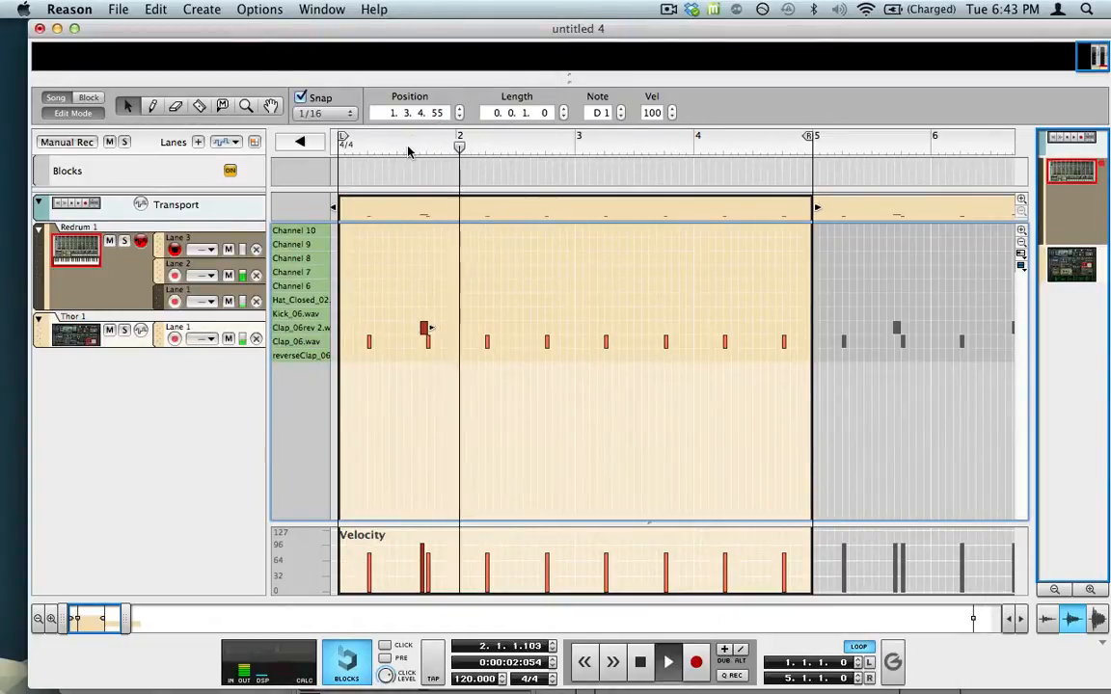
{"action": "left_click", "coordinate": [405, 147]}
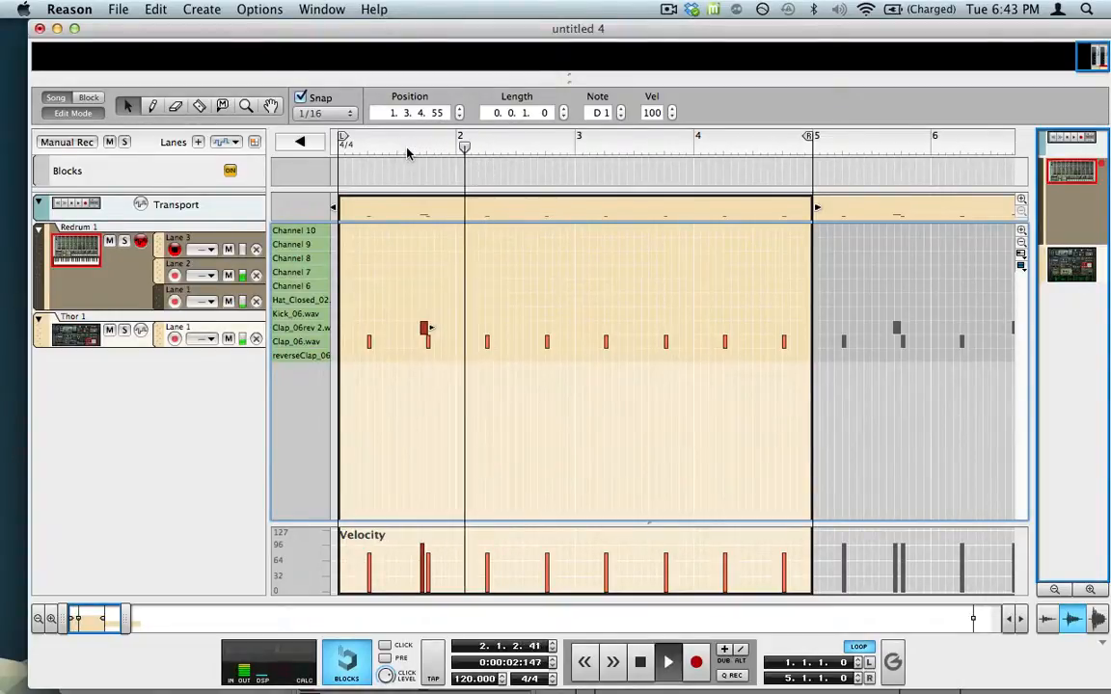
{"action": "key", "text": "space"}
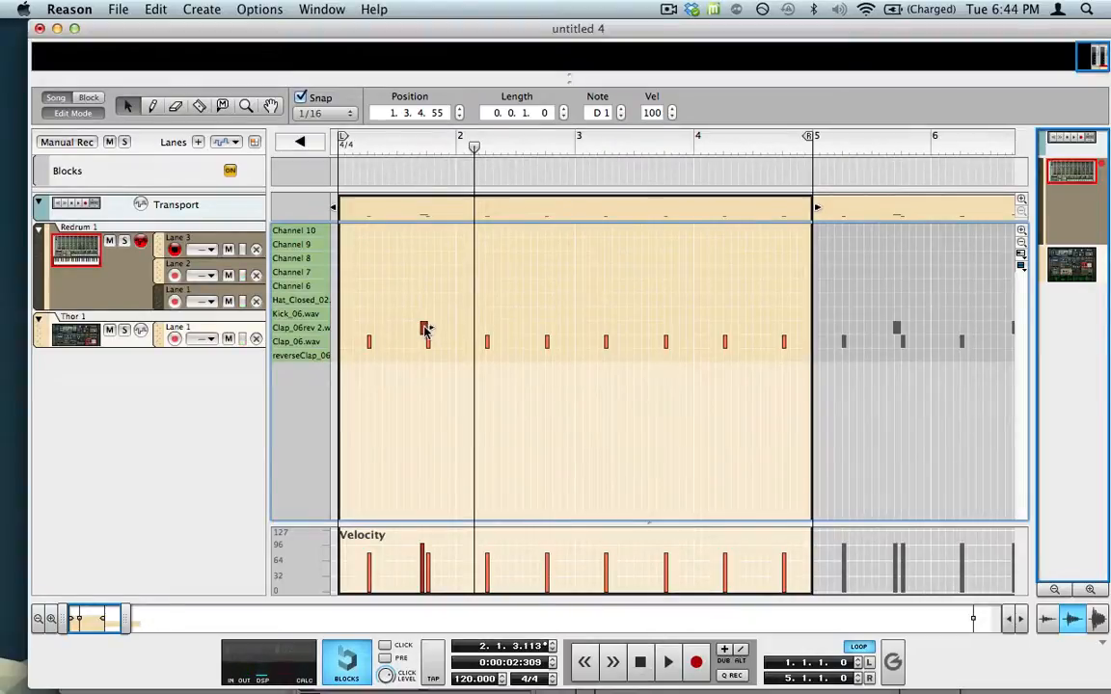
Copy the reversed clap note to the same spot in bars 2, 3 and 4, and play the loop from the start.
{"action": "left_click_drag", "start_coordinate": [427, 329], "coordinate": [778, 325], "text": "alt"}
{"action": "left_click", "coordinate": [720, 328]}
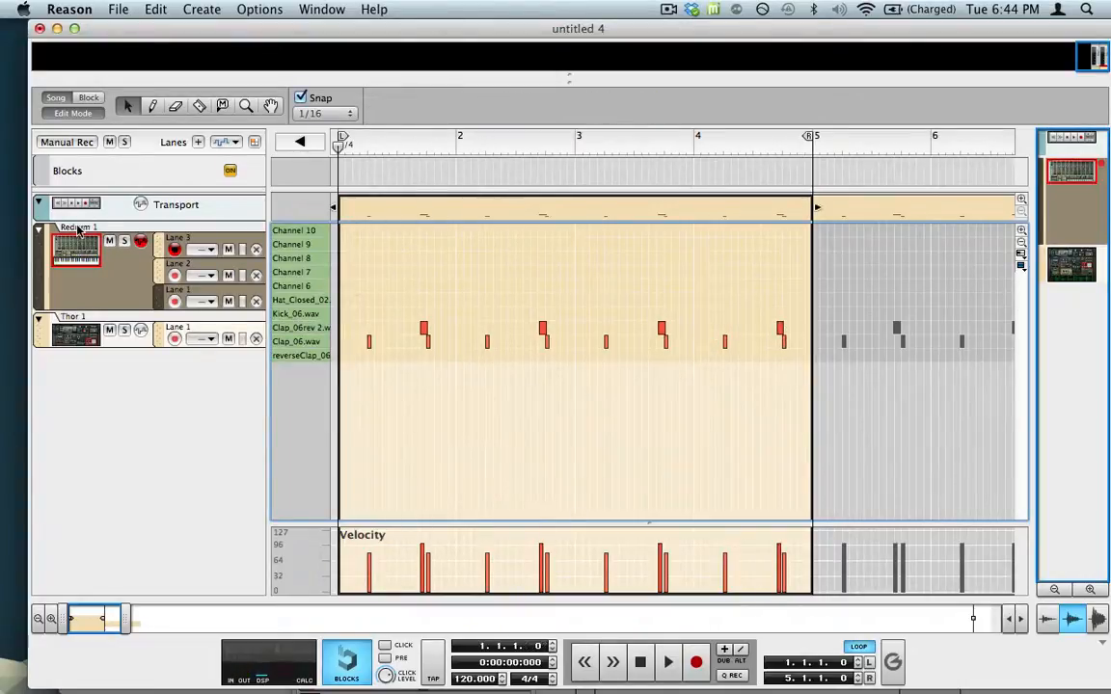
{"action": "key", "text": "space"}
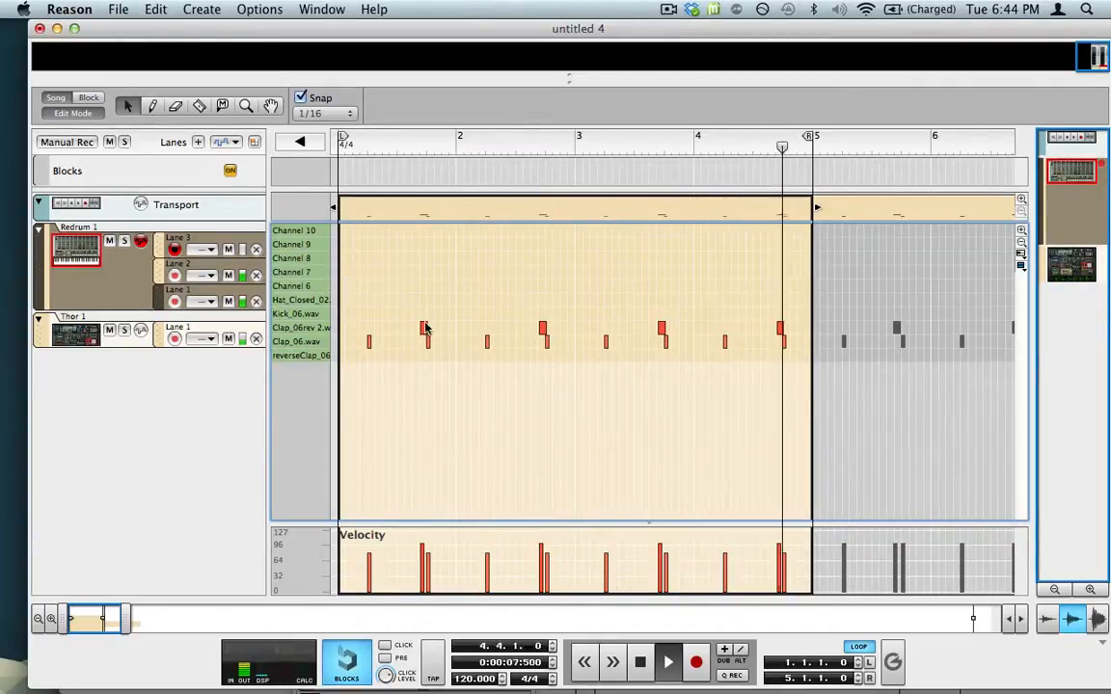
Shift all four reversed clap notes so the first starts at 1.3.4.26, and audition the loop before leaving the clip's edit mode.
{"action": "left_click_drag", "start_coordinate": [394, 294], "coordinate": [786, 334]}
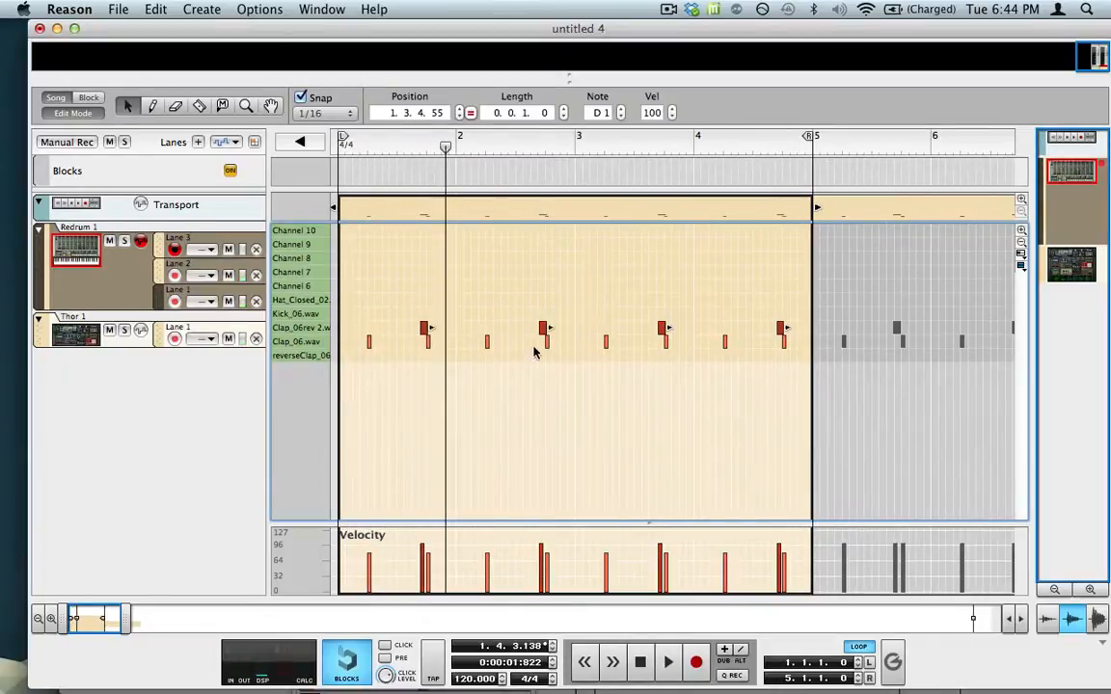
{"action": "left_click_drag", "start_coordinate": [432, 114], "coordinate": [450, 337]}
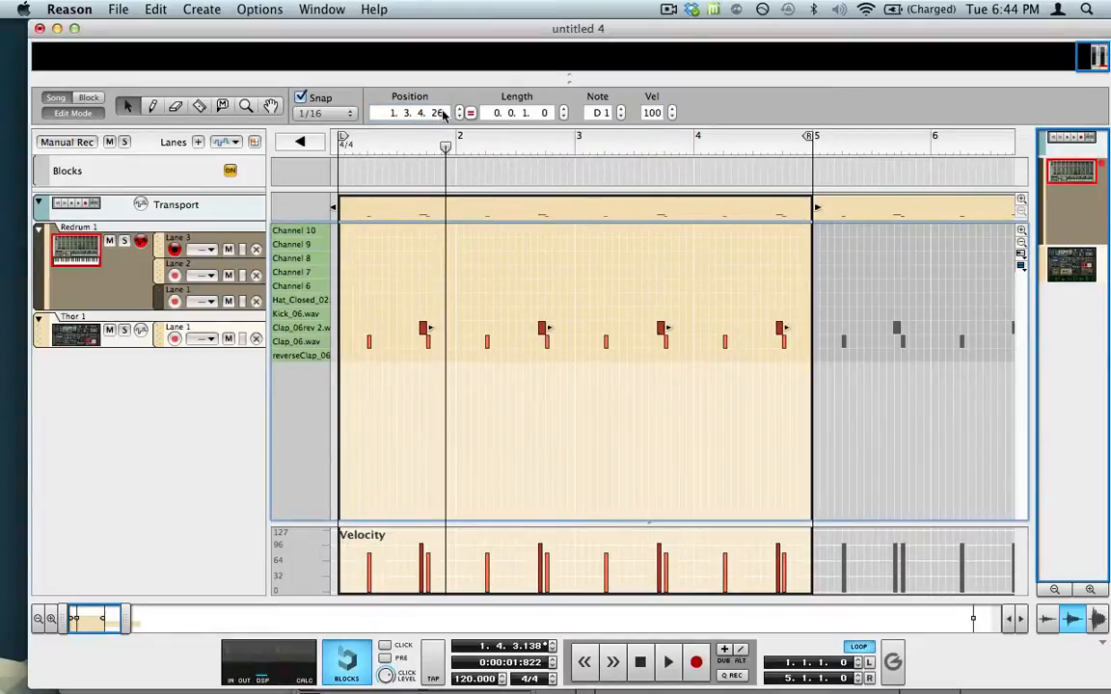
{"action": "left_click_drag", "start_coordinate": [448, 147], "coordinate": [197, 171]}
{"action": "key", "text": "space"}
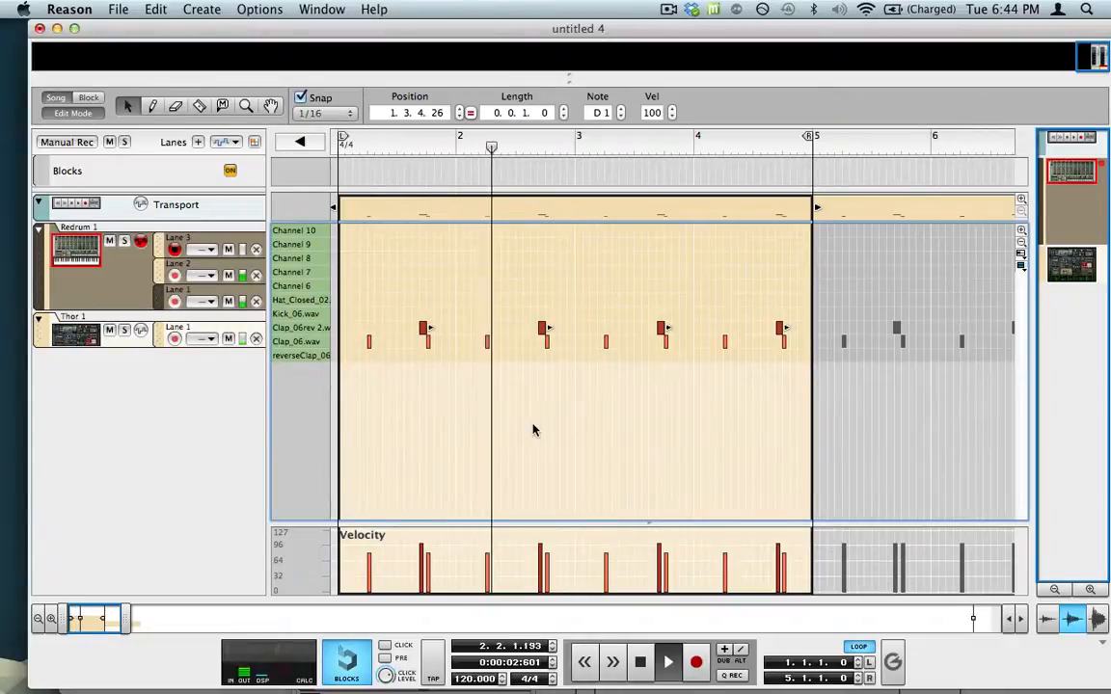
{"action": "left_click", "coordinate": [536, 425]}
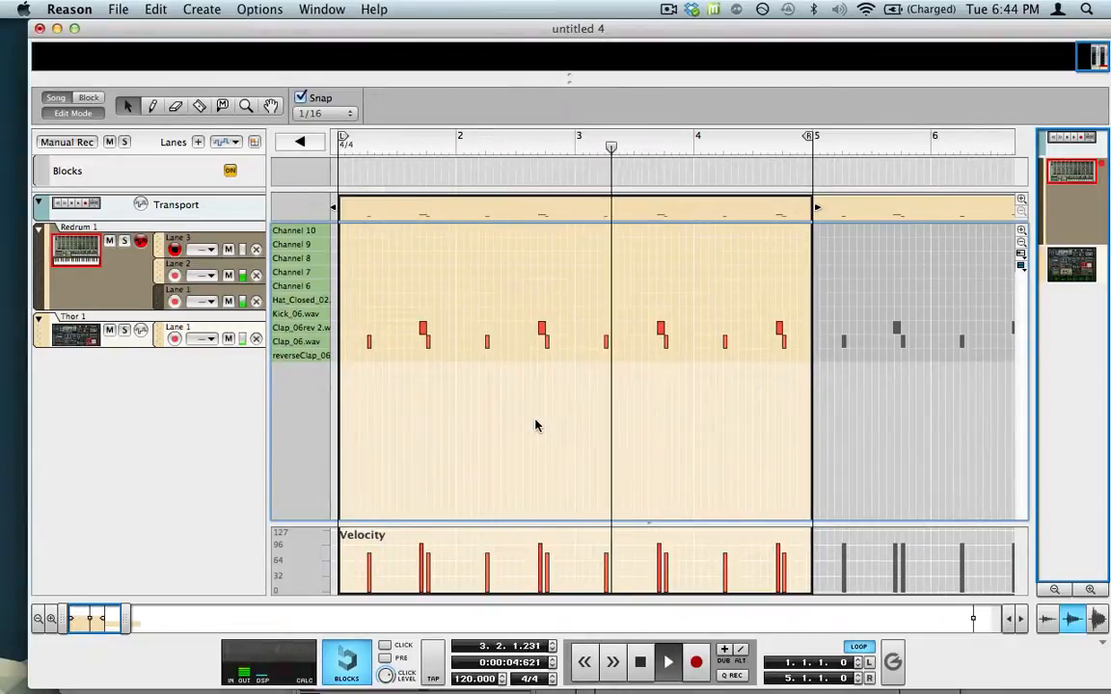
{"action": "key", "text": "space"}
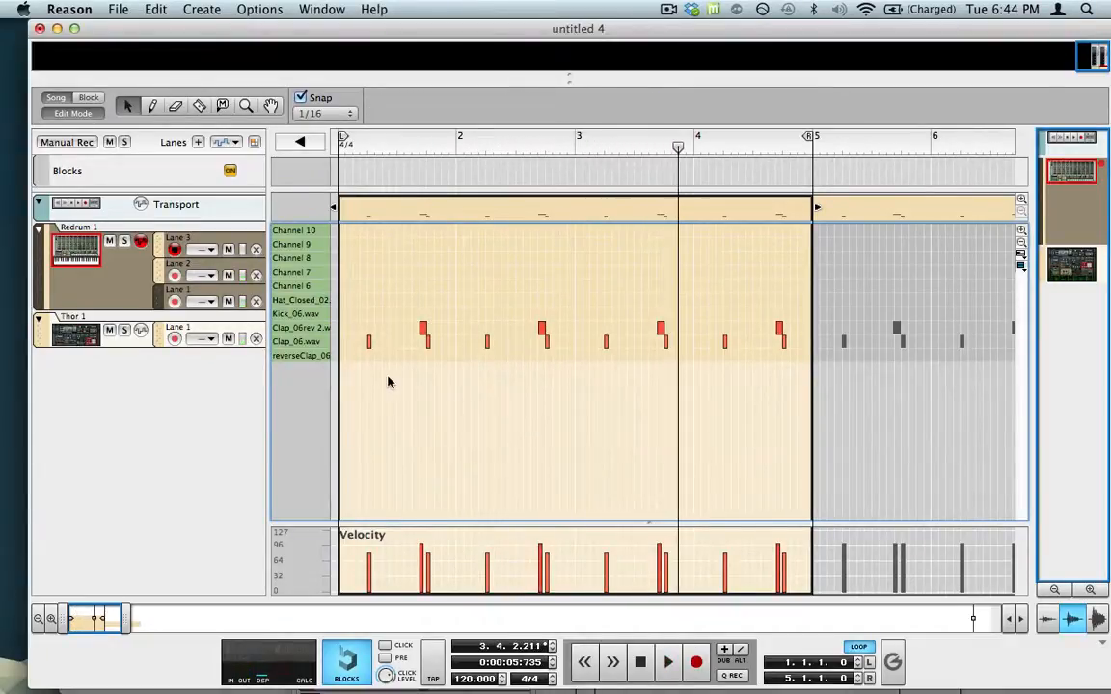
{"action": "key", "text": "super+e"}
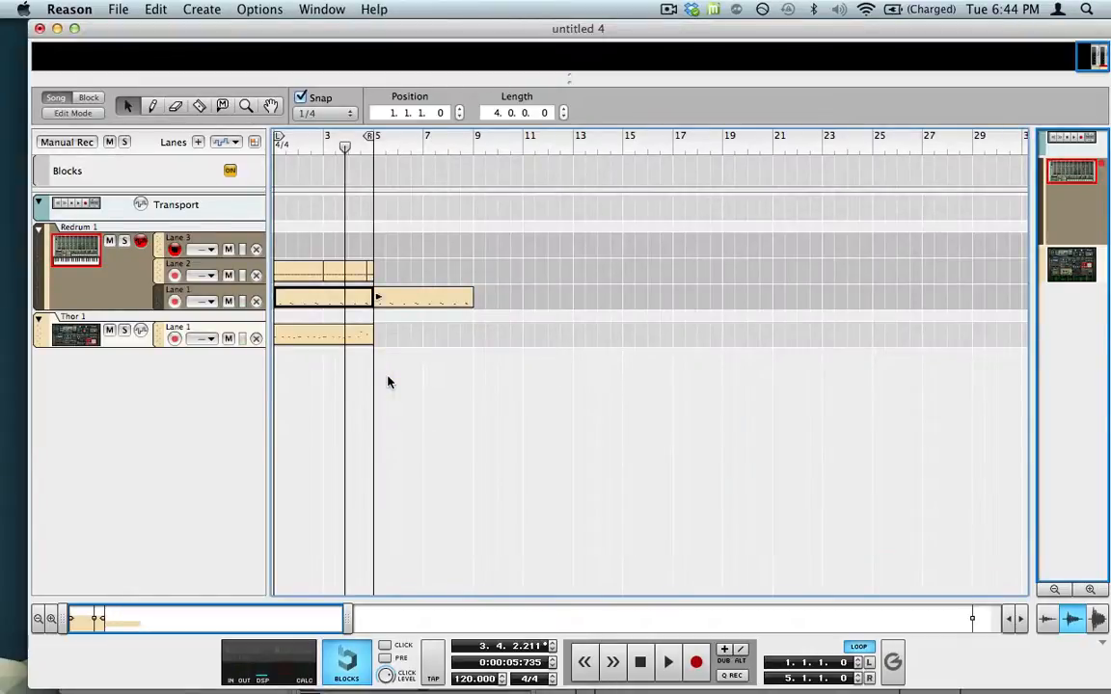